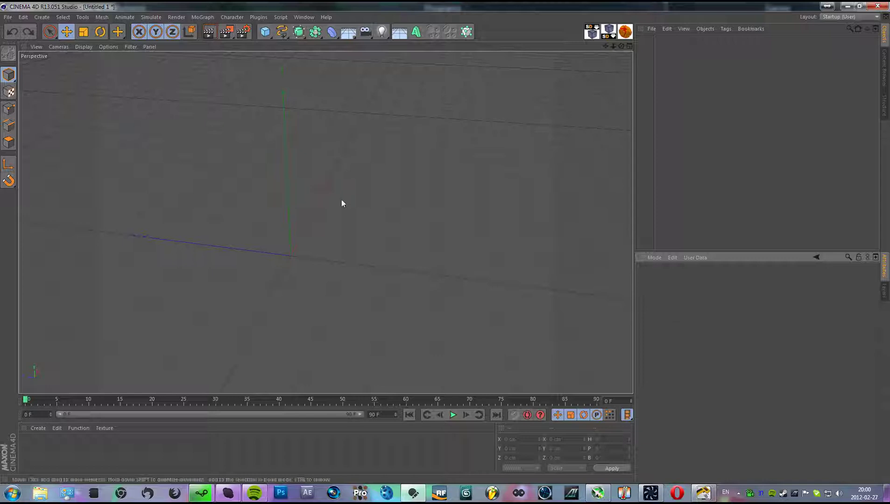
Add a cube and set its X size to 20 cm to form a thin panel
left_click_drag(342, 211, 346, 284, "alt")
left_click(264, 33)
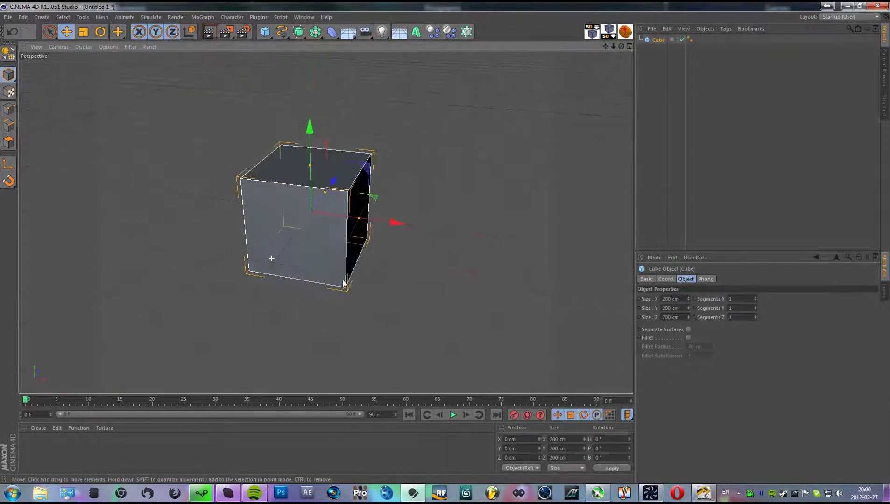
left_click_drag(688, 298, 620, 309)
type("20")
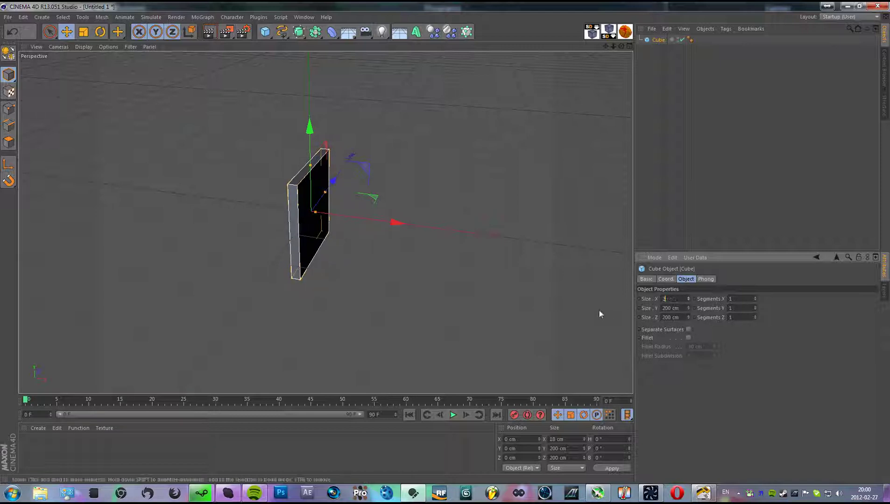
key("Return")
Raise the panel to Y 300 cm and shift it to X -50 cm
left_click_drag(437, 238, 463, 288, "alt")
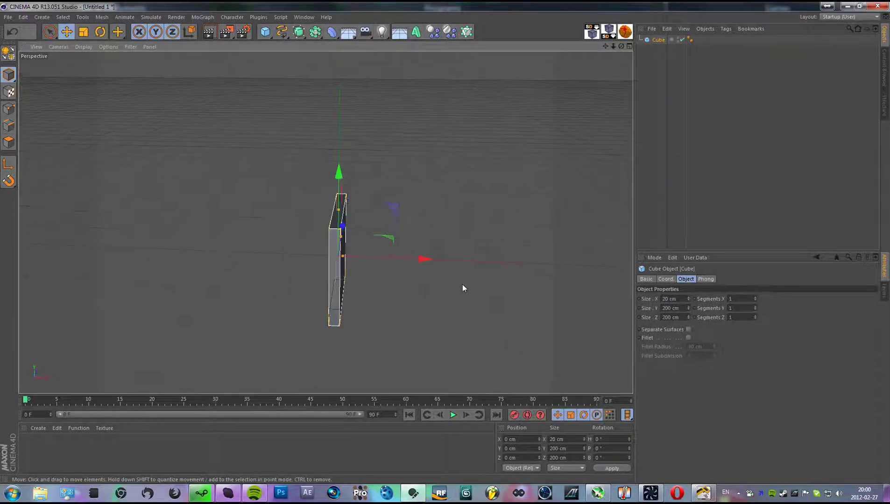
left_click_drag(341, 176, 342, 42)
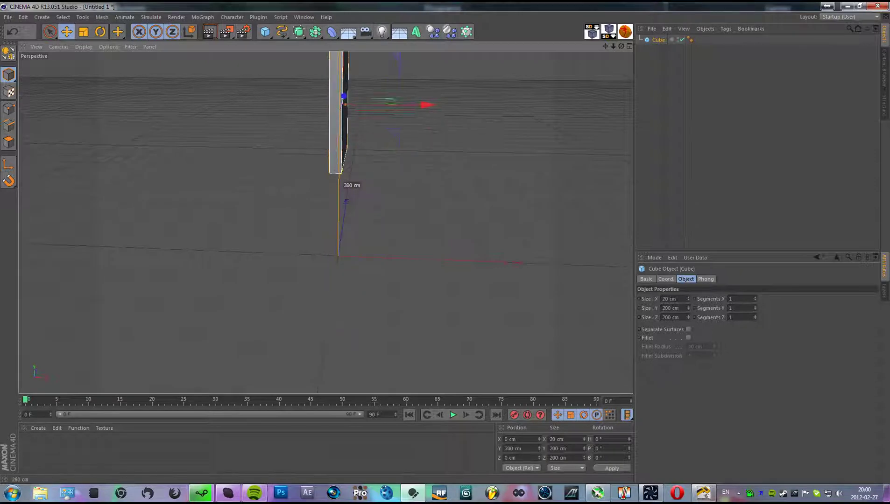
middle_click_drag(389, 203, 379, 222, "alt")
left_click_drag(406, 203, 314, 173)
left_click_drag(313, 203, 357, 202)
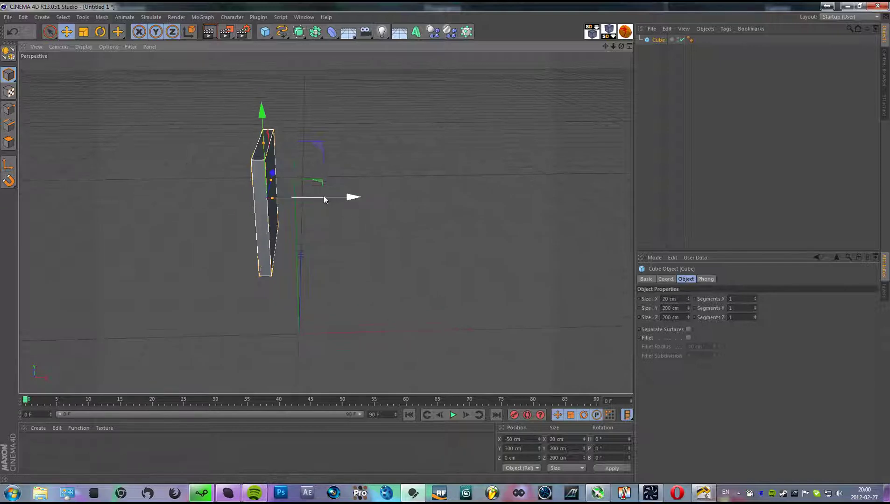
Duplicate the panel, rotate its heading to -90°, place it at X 40, Z 90 cm, and add another copy on the opposite side
key("ctrl+v")
key("r")
left_click_drag(297, 216, 207, 214)
key("e")
left_click_drag(351, 196, 422, 188)
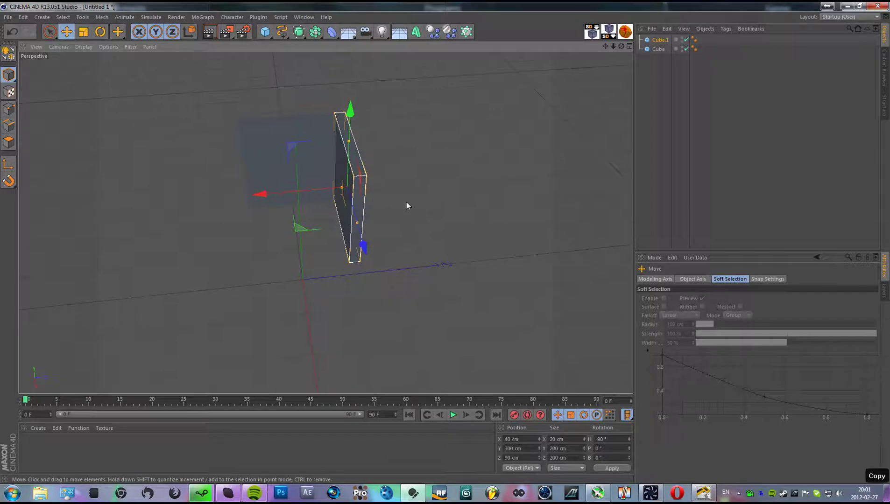
key("ctrl+v")
left_click_drag(280, 194, 168, 202)
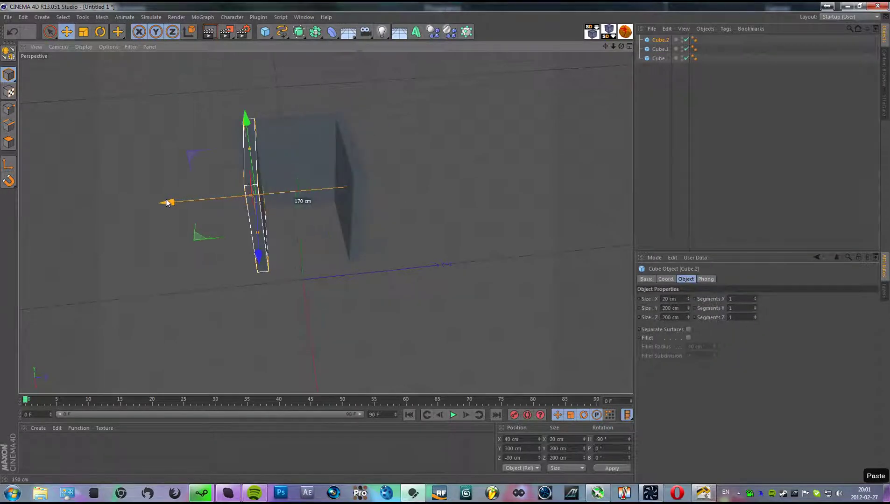
Duplicate the first side panel and place the copy at X 130 cm as the fourth wall
left_click(321, 153)
key("ctrl+c")
key("ctrl+v")
left_click_drag(314, 208, 421, 274)
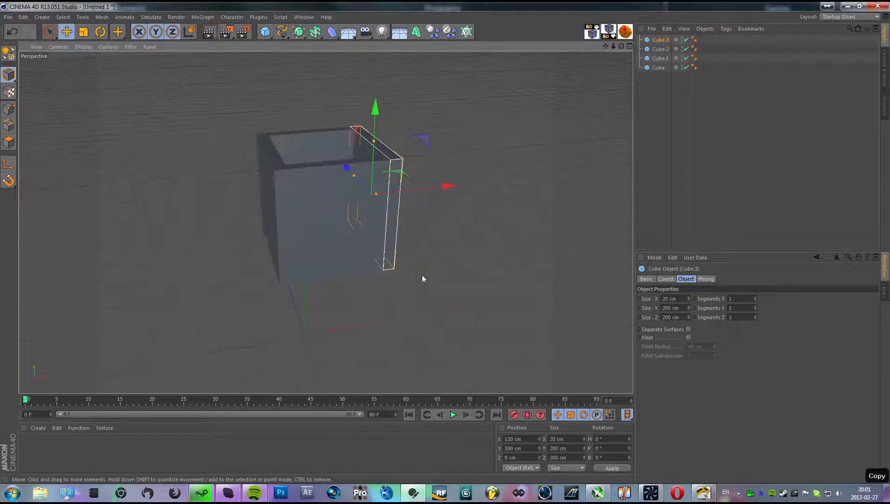
Duplicate the fourth wall, rotate its bank to -90°, and place it beneath the walls at X 40, Y 190 cm as the bottom
key("ctrl+v")
key("r")
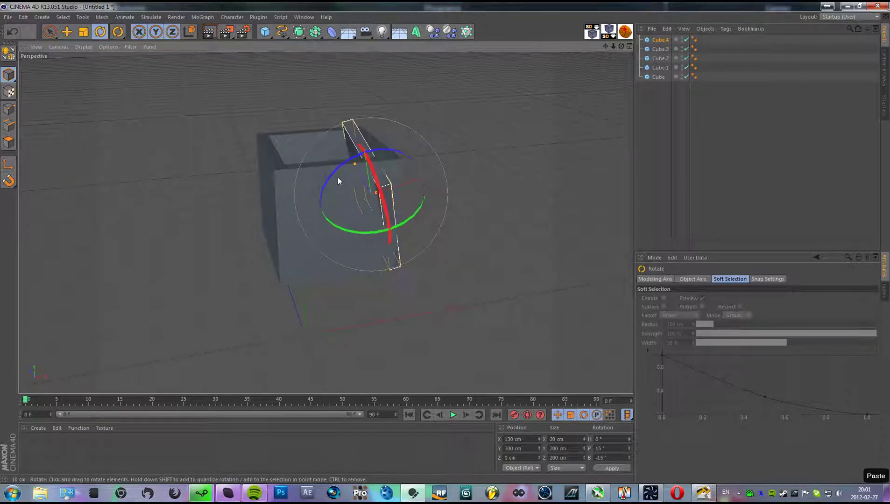
left_click_drag(352, 150, 325, 220)
left_click_drag(337, 253, 336, 243)
key("ctrl+z")
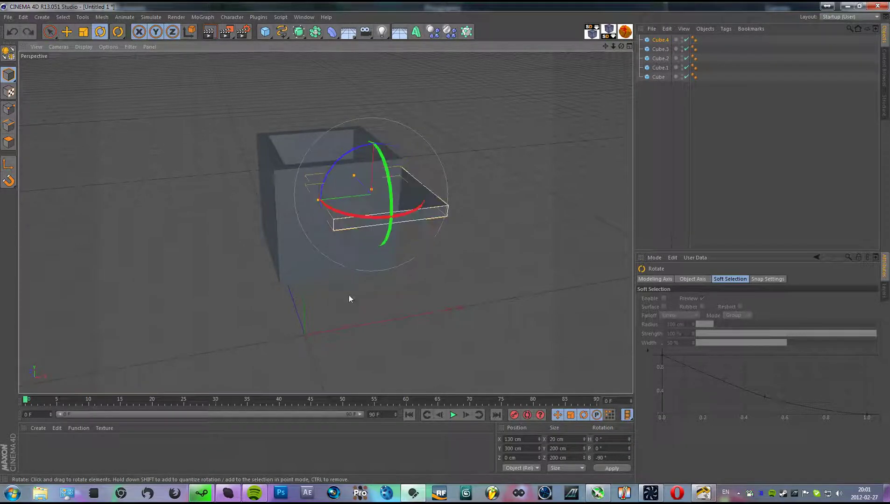
left_click_drag(349, 294, 327, 223, "alt")
key("e")
left_click_drag(370, 97, 242, 236, "shift")
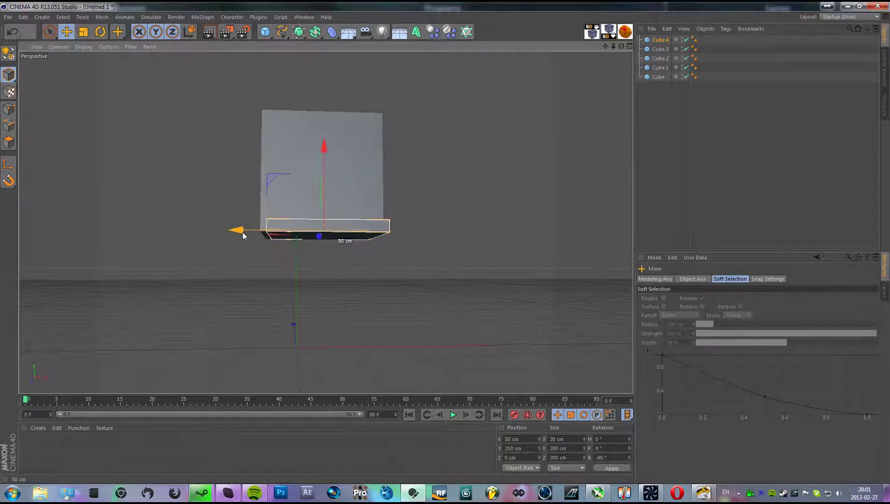
left_click_drag(316, 147, 416, 236)
Select all five panels of the box and turn them into rigid bodies
left_click(688, 151)
left_click_drag(368, 163, 633, 83, "alt")
key("ctrl+a")
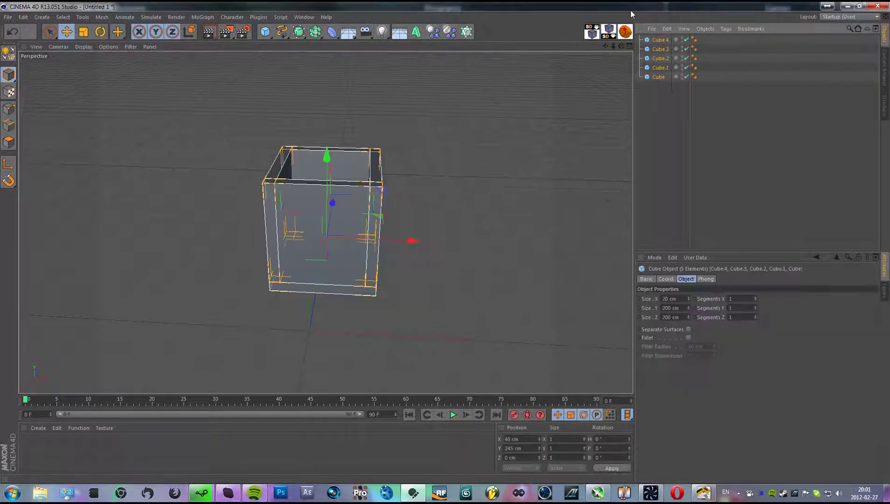
left_click(433, 34)
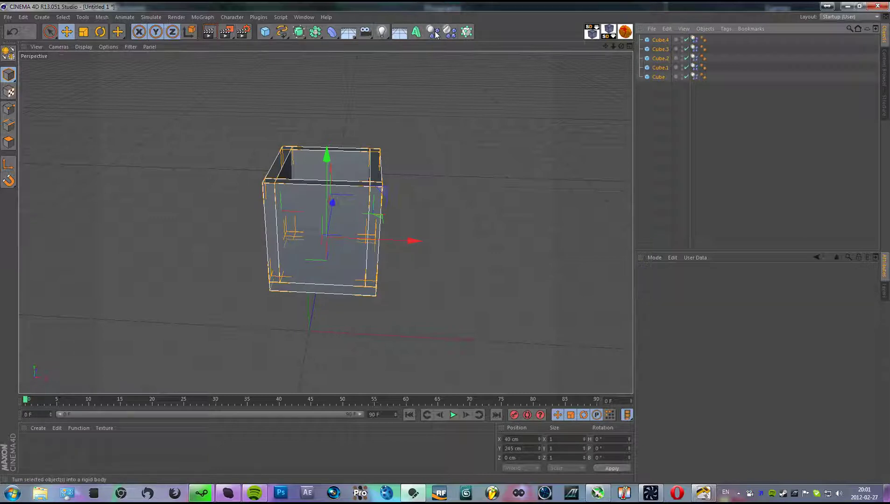
Select only the four wall panels and set Dynamic to Off in their Dynamics Body settings
left_click(659, 90)
left_click(659, 67)
left_click(660, 40, "shift")
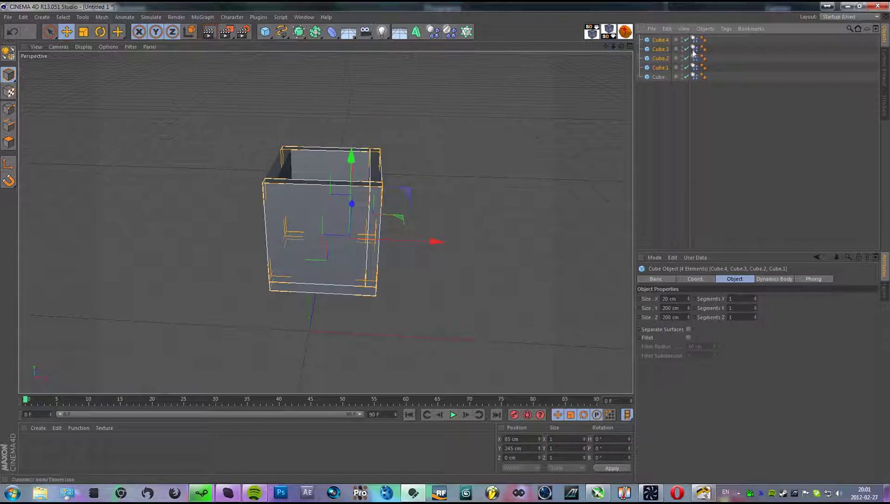
left_click(658, 77, "shift")
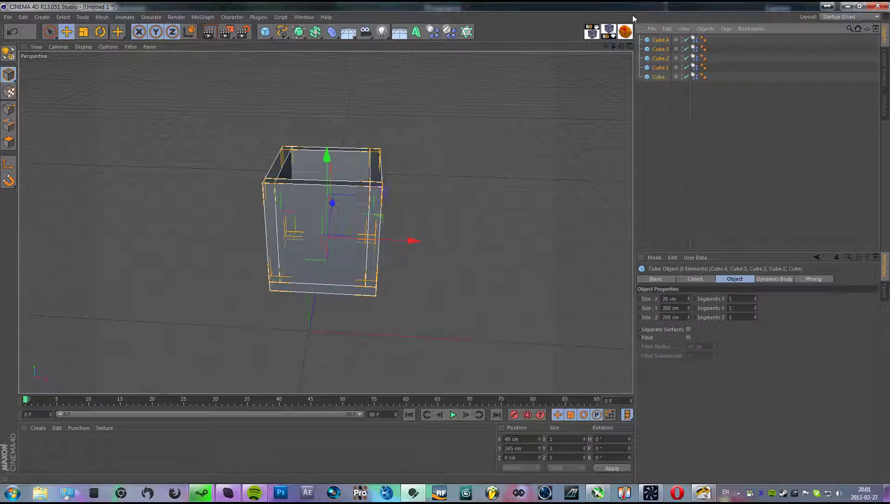
left_click_drag(419, 246, 437, 225, "alt")
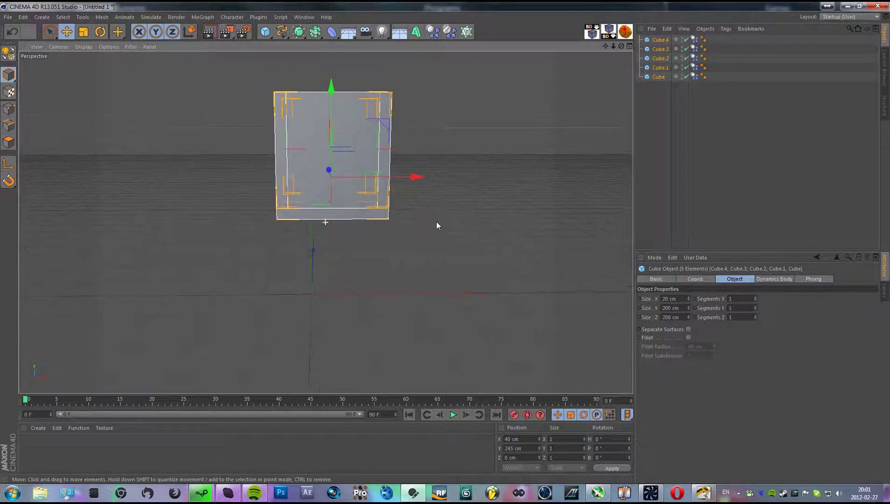
left_click(769, 280)
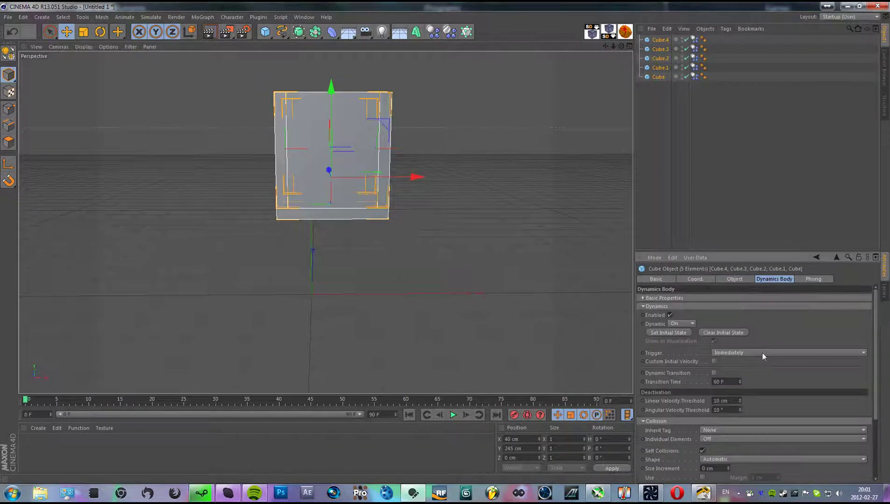
left_click_drag(526, 285, 526, 293, "alt")
left_click(657, 67)
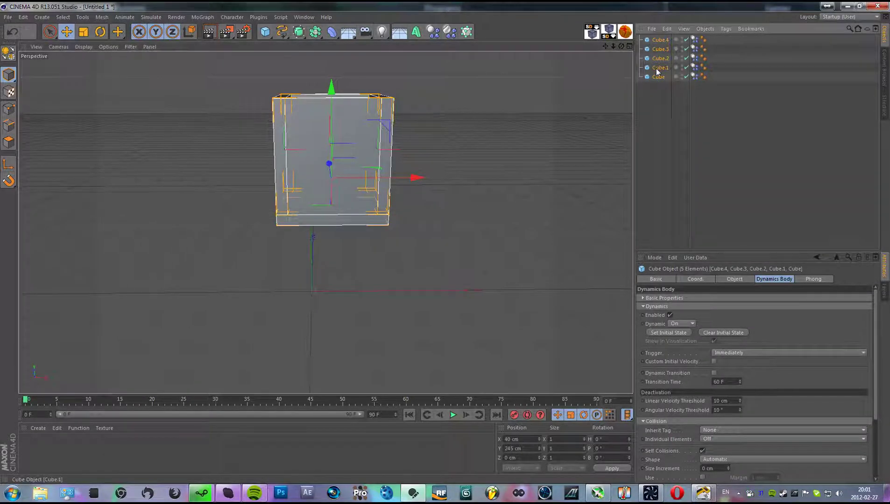
left_click(657, 39, "shift")
left_click_drag(474, 140, 337, 128, "alt")
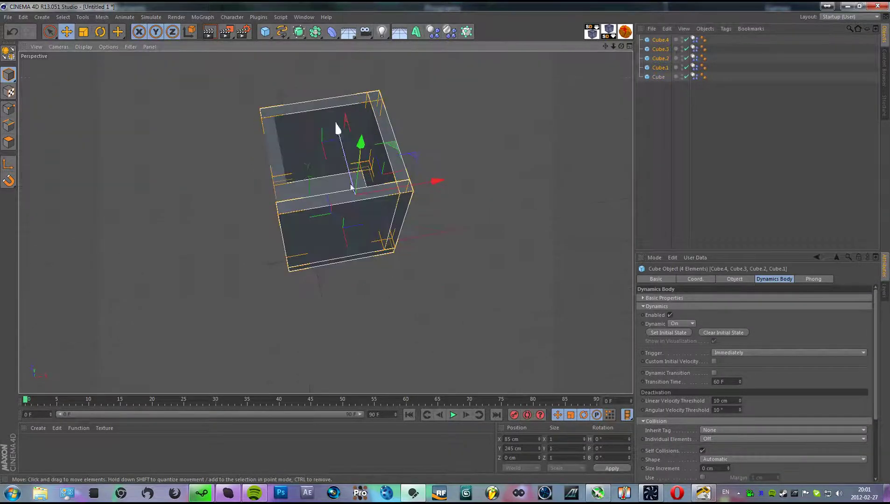
left_click_drag(420, 327, 273, 125, "alt")
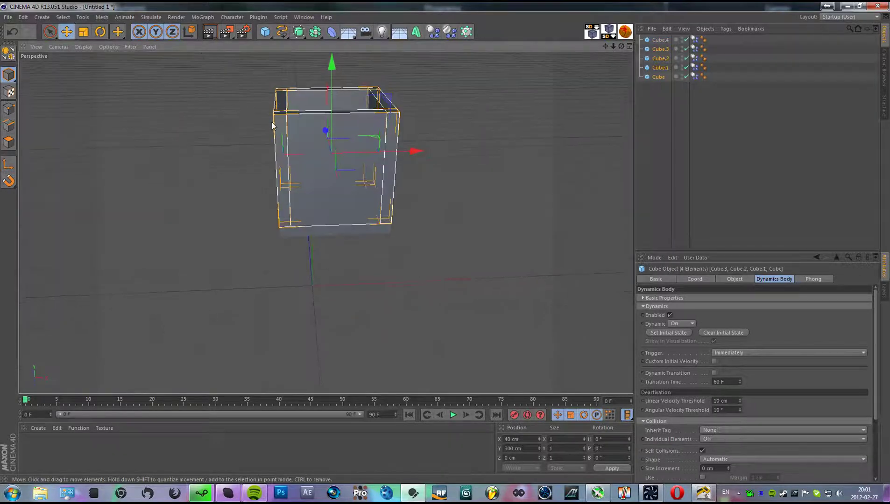
left_click_drag(390, 157, 451, 179, "alt")
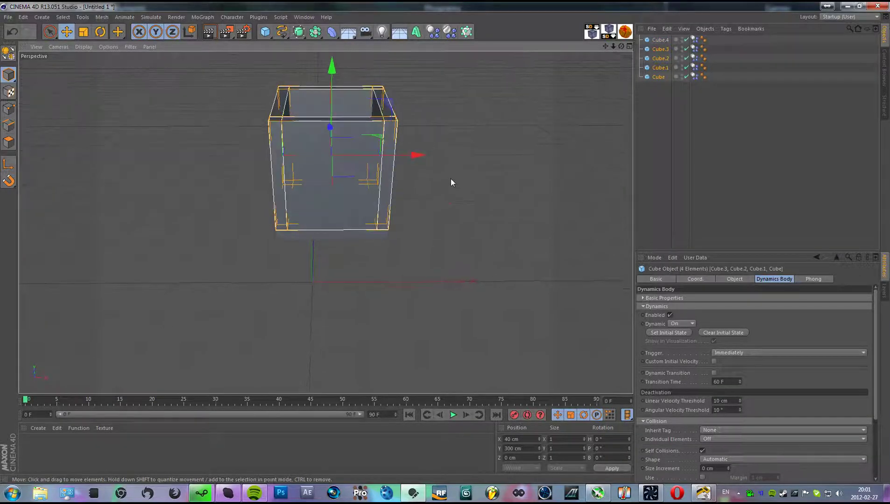
left_click(687, 323)
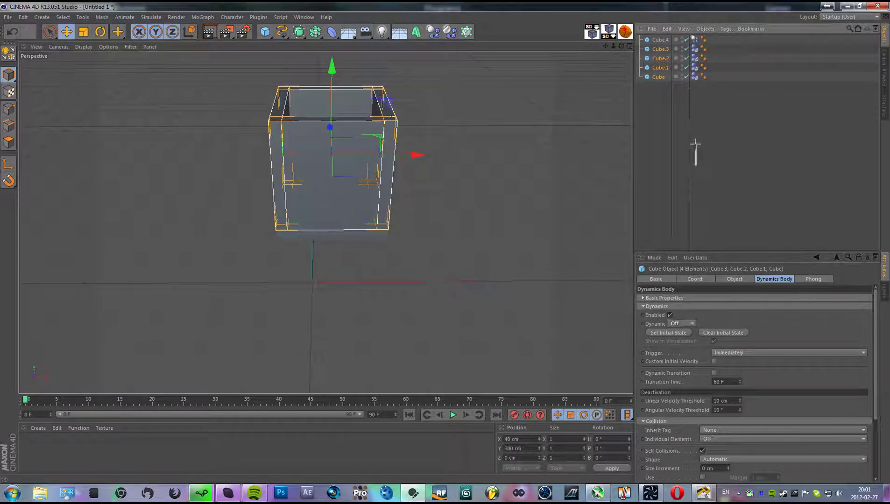
Rename the bottom panel Cube.4 as Bottom and move it below the other cubes in the object list
left_click(656, 95)
double_click(660, 40)
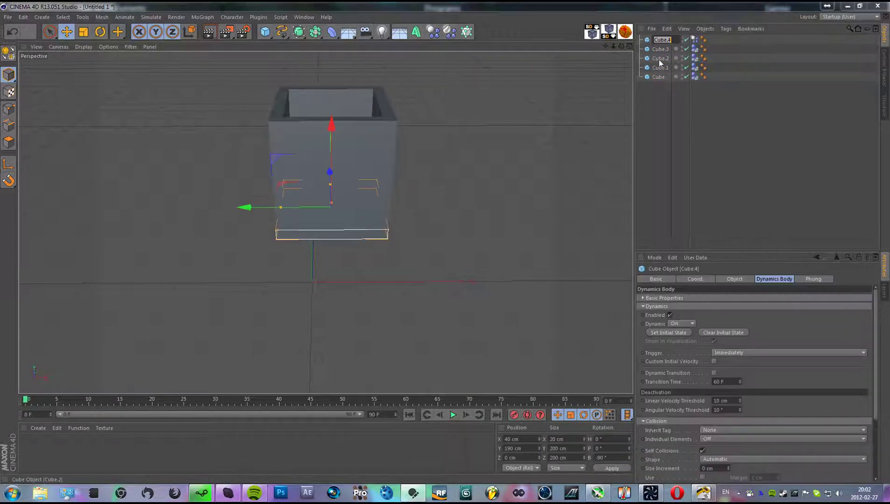
type("Bottom")
key("Return")
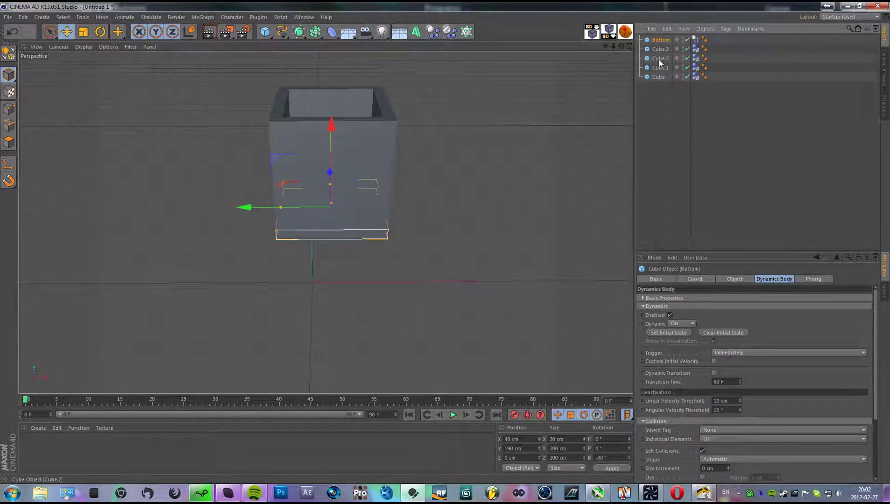
left_click_drag(670, 122, 668, 120)
left_click_drag(495, 223, 596, 154, "alt")
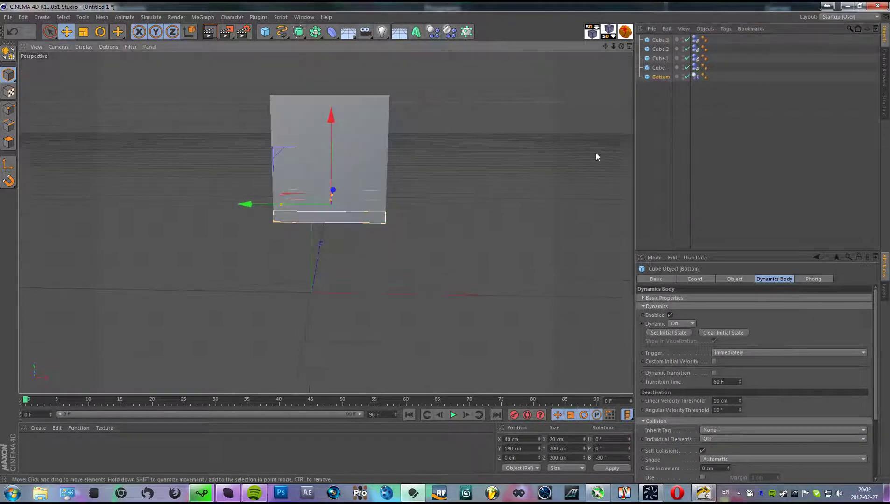
Group the four wall cubes and name the group Walls
left_click(665, 68)
left_click(660, 41, "shift")
right_click(661, 42)
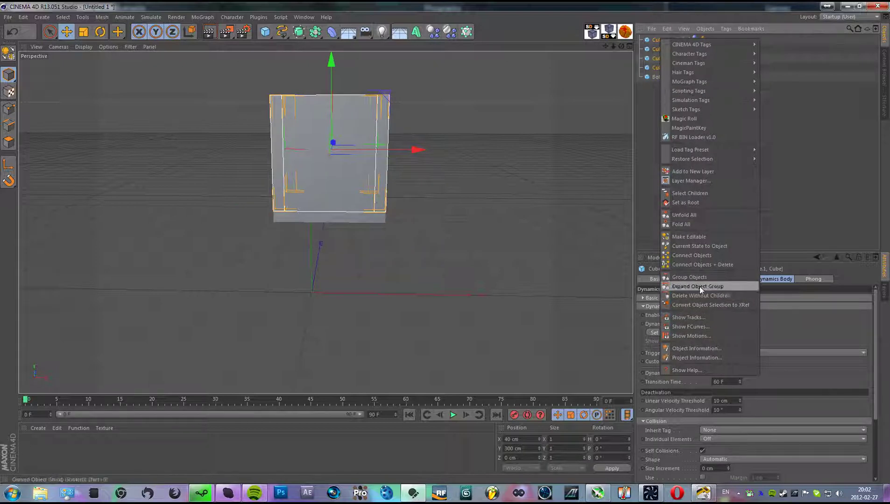
left_click(691, 277)
double_click(657, 44)
type("Walls")
key("Return")
left_click(668, 94)
Add a floor, create a new material with default settings, and apply it to the floor
left_click_drag(446, 252, 237, 383, "alt")
left_click(347, 36)
double_click(55, 452)
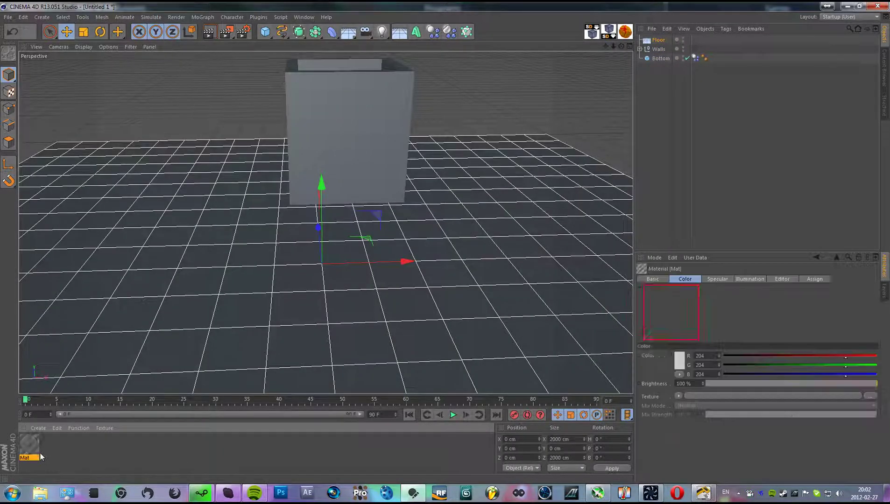
left_click_drag(29, 446, 190, 271)
left_click(680, 170)
left_click_drag(471, 199, 327, 173, "alt")
Set the render output to the HDV/HDTV 720 29.97 preset
left_click(244, 32)
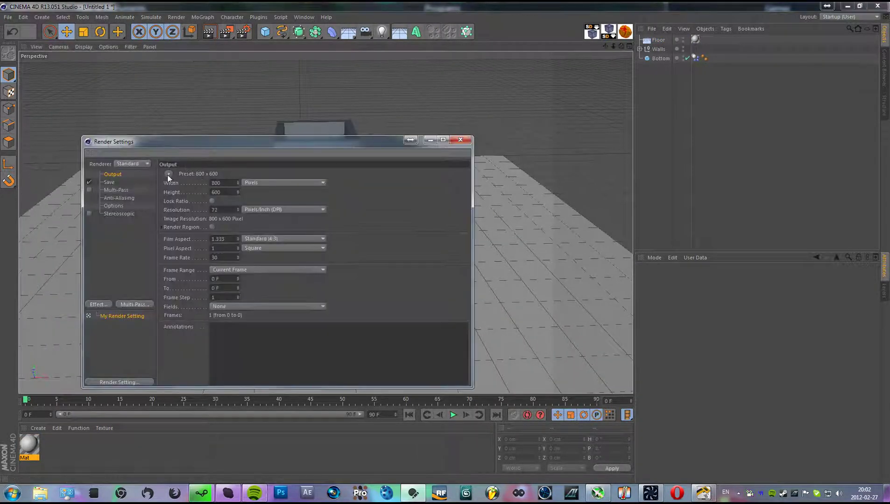
left_click(169, 174)
mouse_move(192, 202)
left_click(283, 305)
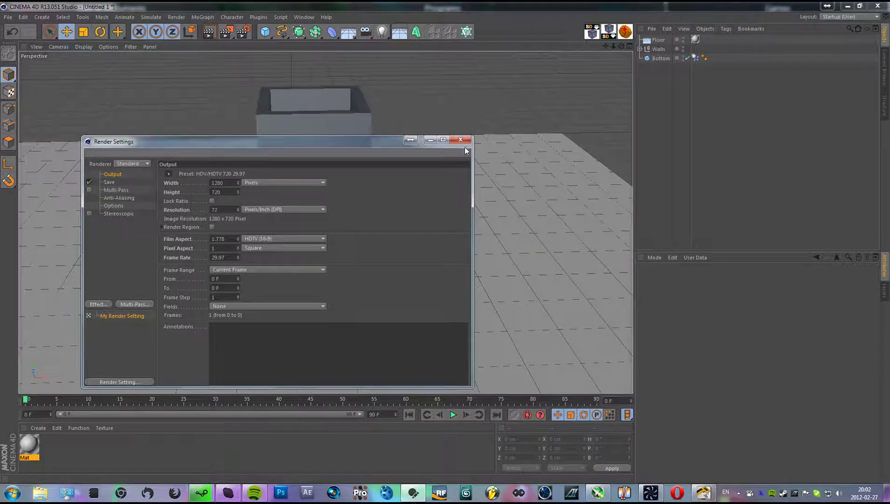
left_click(461, 140)
Play the animation to check how the box's dynamics behave, and return to the first frame
left_click_drag(406, 227, 453, 256, "alt")
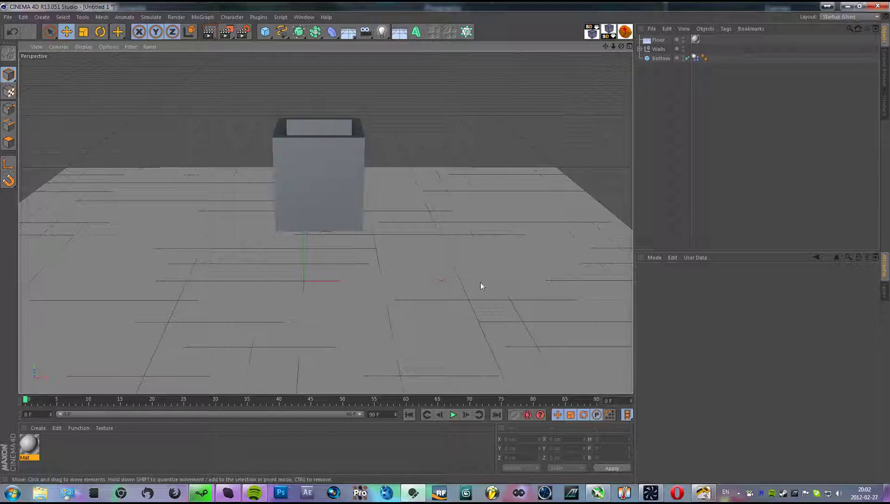
left_click_drag(395, 233, 446, 369, "alt")
left_click(454, 416)
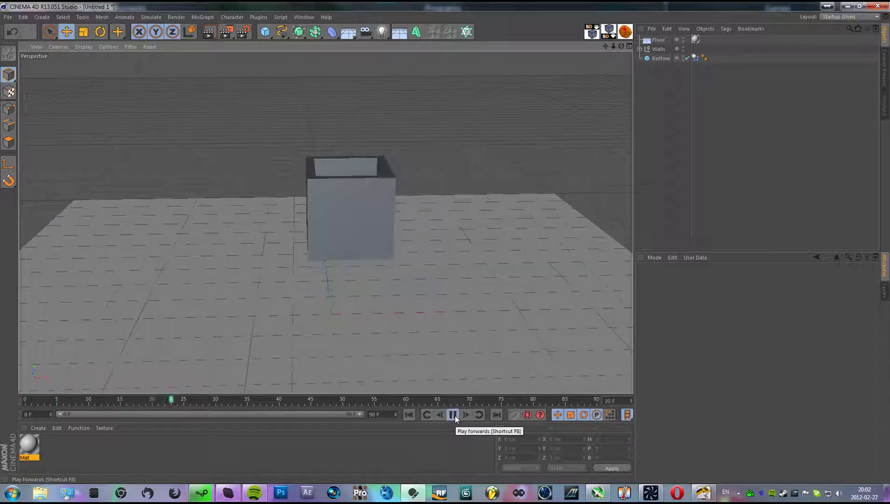
left_click(410, 415)
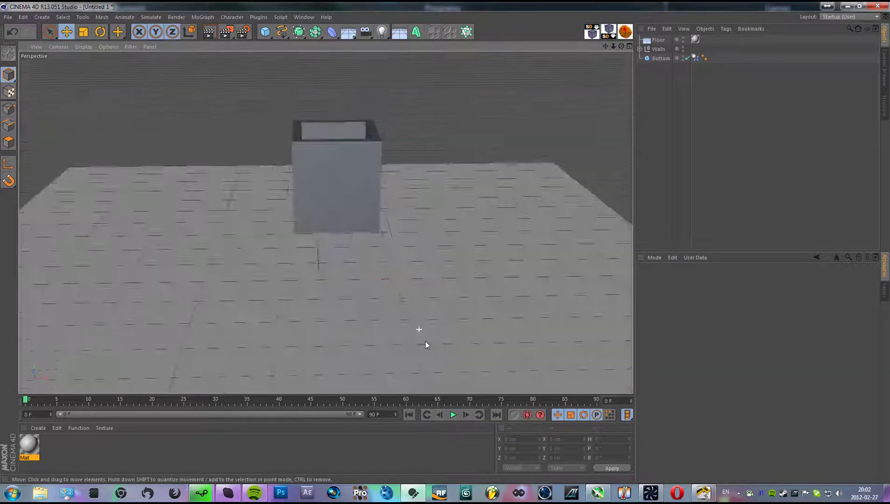
Select the floor and turn it into a collider body
left_click(414, 329)
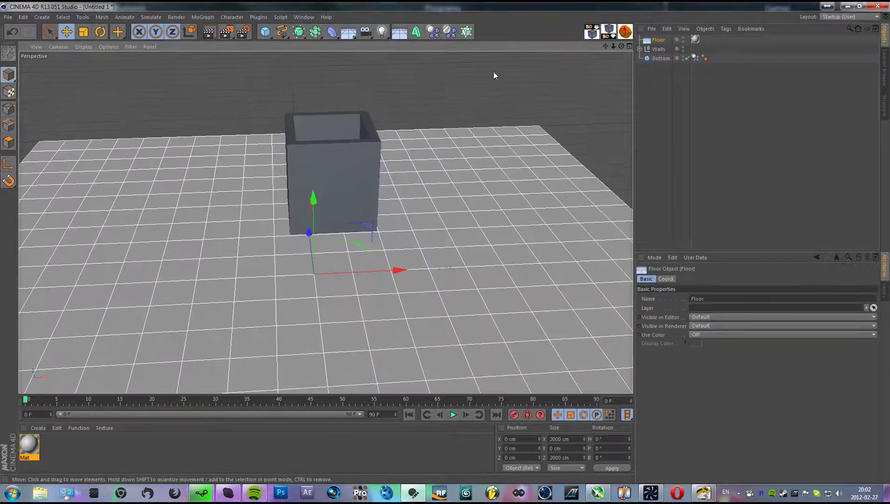
left_click(431, 32)
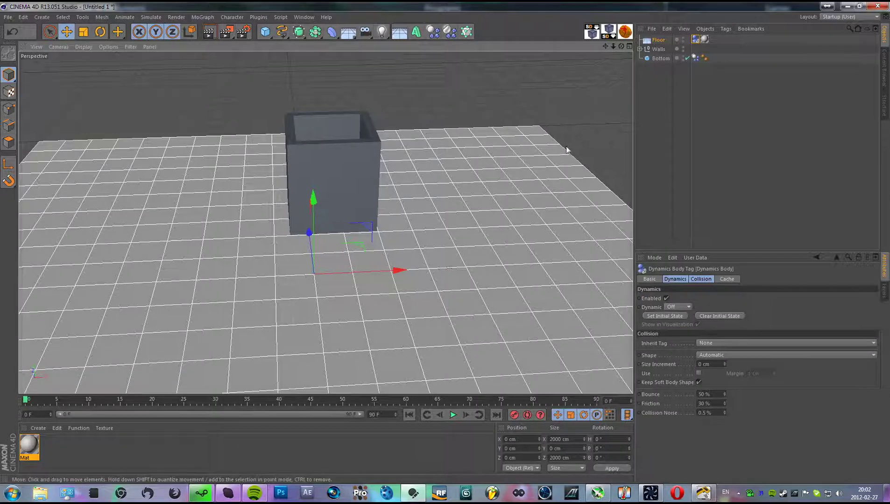
Add a dynamics connector of type Hinge to the scene
left_click_drag(521, 193, 512, 190, "alt")
left_click_drag(423, 186, 403, 196, "alt")
left_click(385, 229)
left_click_drag(351, 245, 346, 219, "alt")
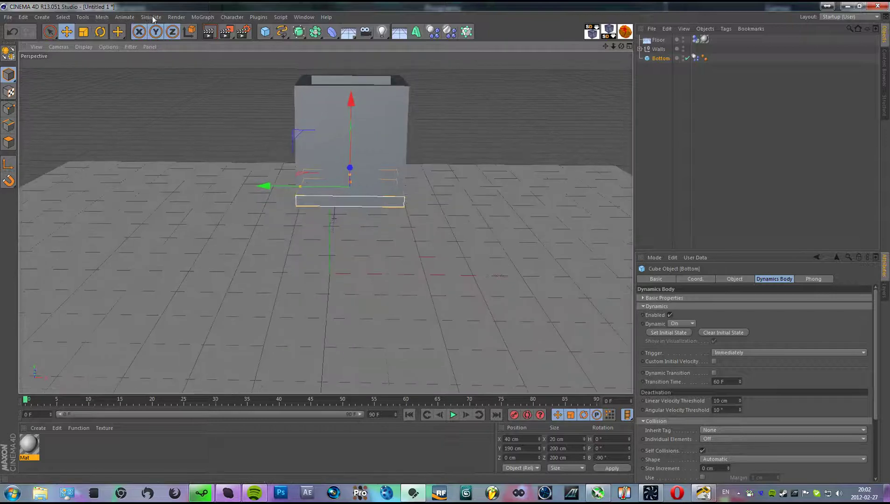
left_click(155, 17)
mouse_move(170, 55)
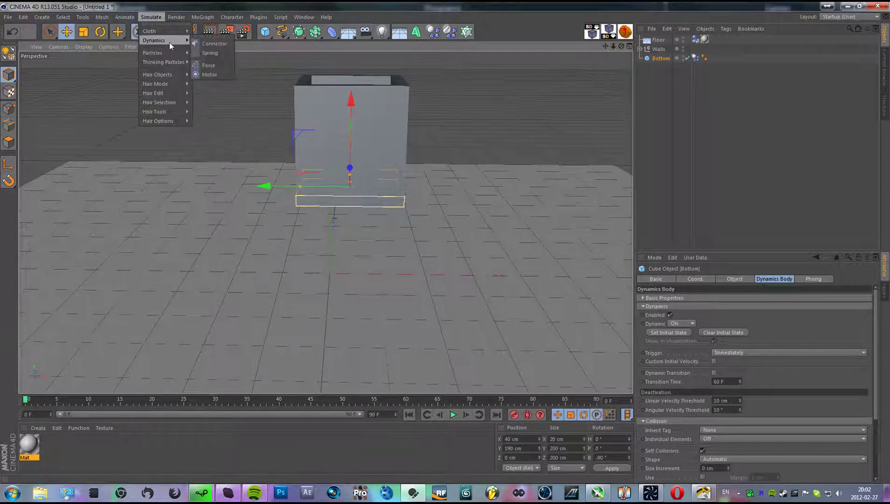
left_click(212, 46)
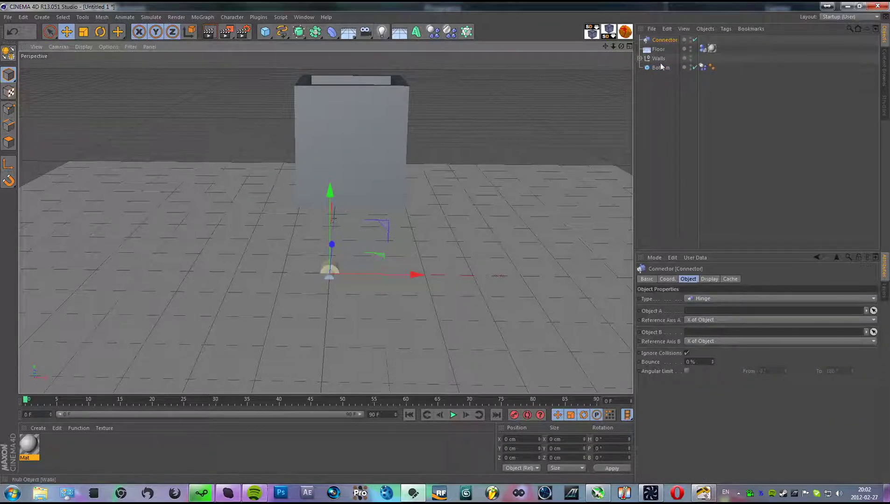
Identify the box's left wall within the Walls group and rename it Left
left_click(639, 58)
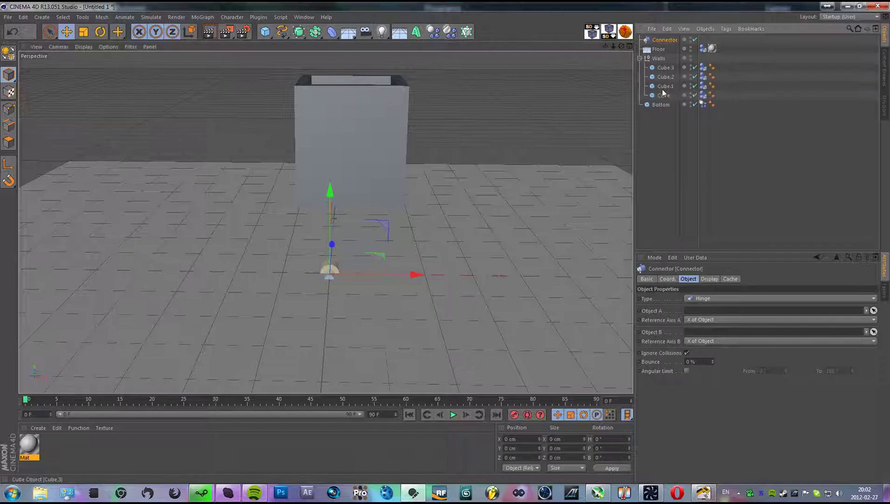
left_click(663, 95)
left_click(664, 68, "shift")
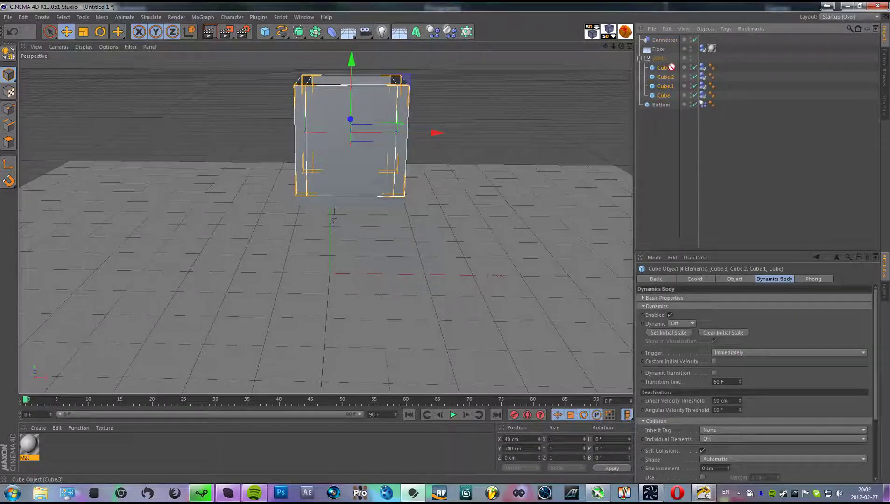
left_click(661, 148)
left_click_drag(377, 223, 398, 145, "alt")
left_click(382, 117)
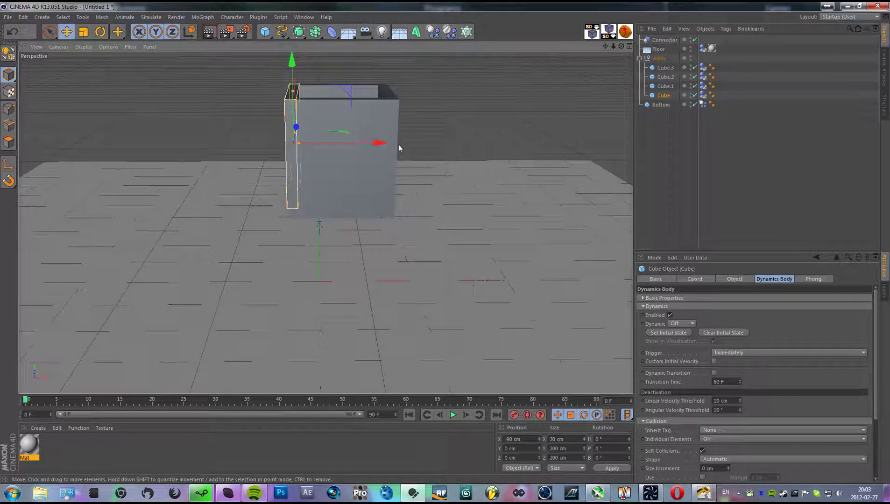
left_click(664, 96)
double_click(664, 96)
type("Left")
key("Return")
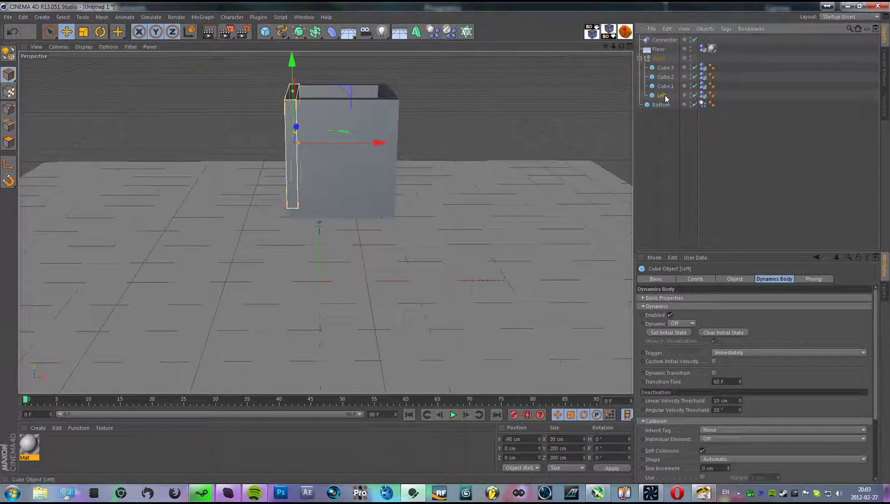
Assign Left as the hinge connector's Object A and Bottom as its Object B, and test the animation
left_click(665, 41)
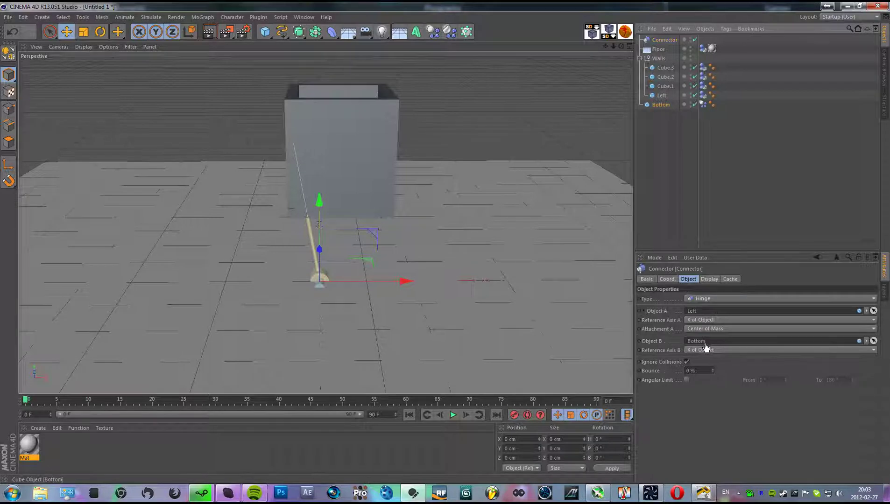
mouse_move(490, 299)
left_mouse_down("alt")
mouse_move(489, 238)
mouse_move(506, 244)
mouse_move(480, 285)
left_mouse_up("alt")
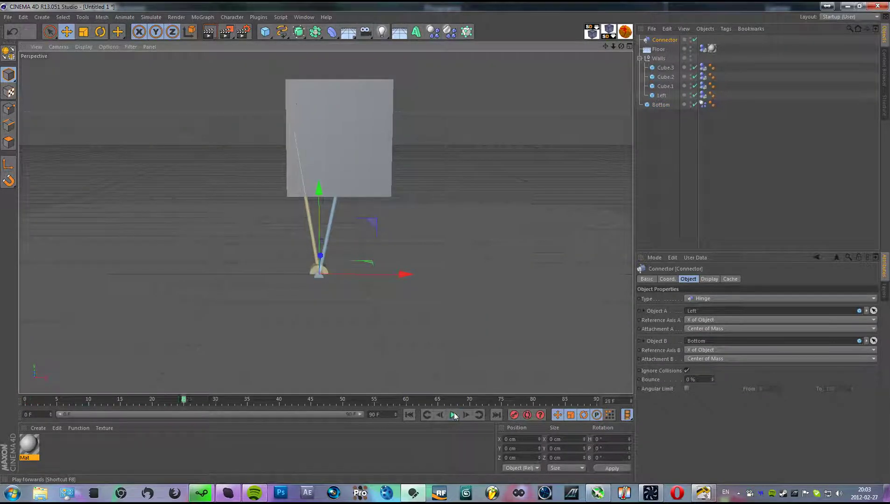
left_click_drag(391, 395, 471, 324, "alt")
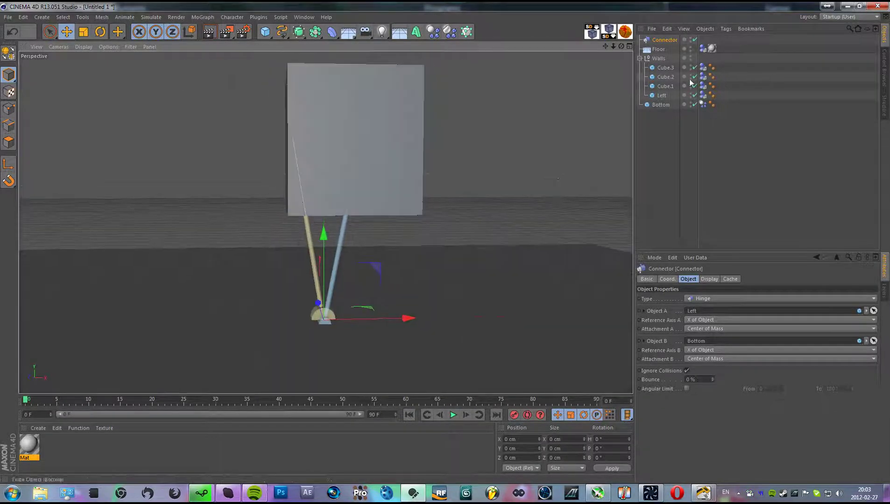
Move the connector to the box's lower left edge, at X -50 cm and Y 190 cm
left_click_drag(327, 238, 328, 169)
key("ctrl+z")
left_click_drag(323, 226, 324, 131)
left_click_drag(340, 221, 326, 195, "alt")
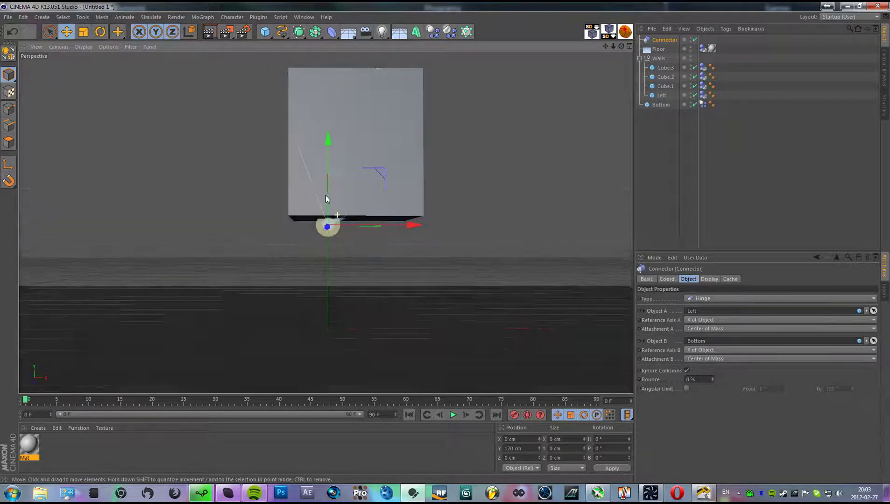
left_click_drag(327, 140, 394, 162)
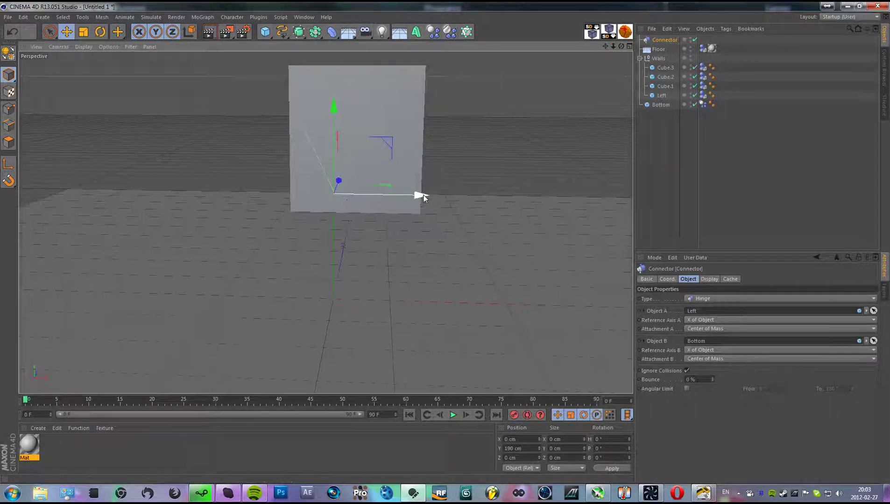
left_click_drag(413, 232, 574, 182, "alt")
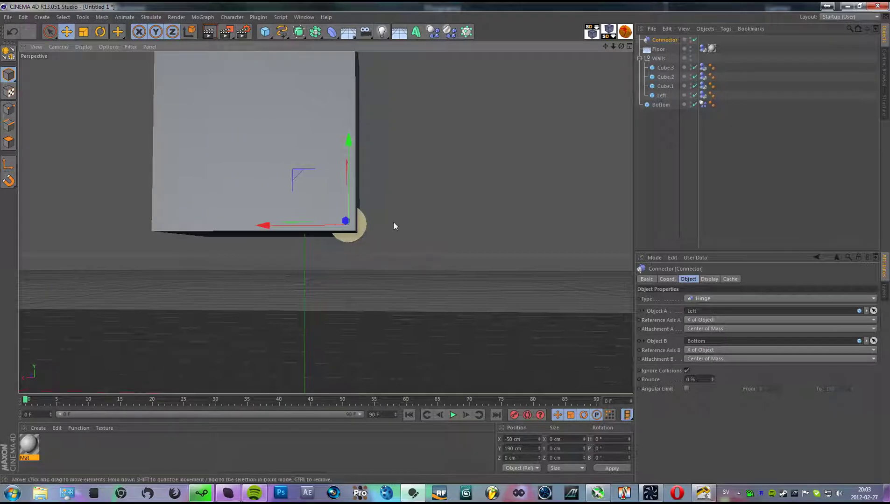
left_click_drag(441, 224, 65, 239, "alt")
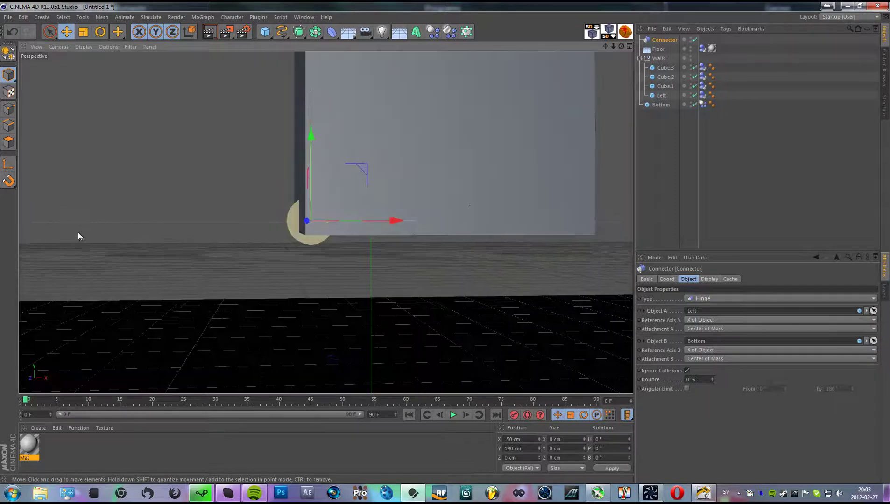
left_click_drag(317, 223, 369, 284, "alt")
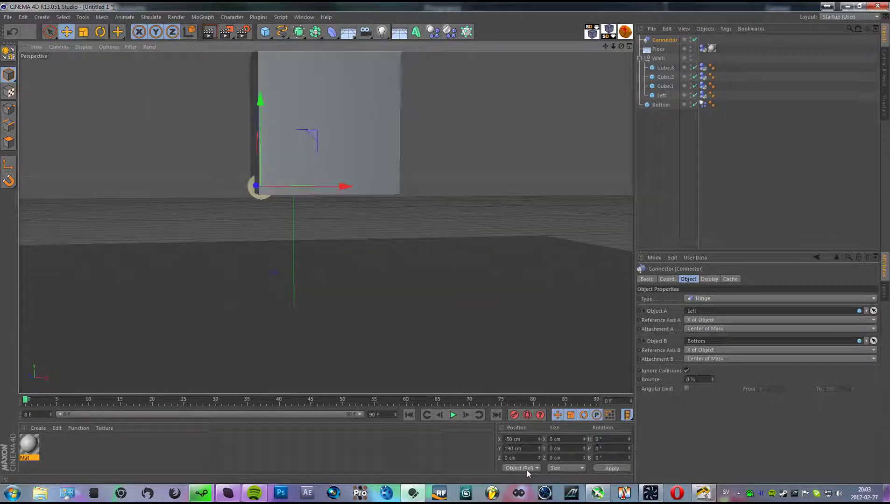
Play the animation to check how the bottom swings on the repositioned hinge, and return to the first frame
left_click(454, 415)
left_click(453, 415)
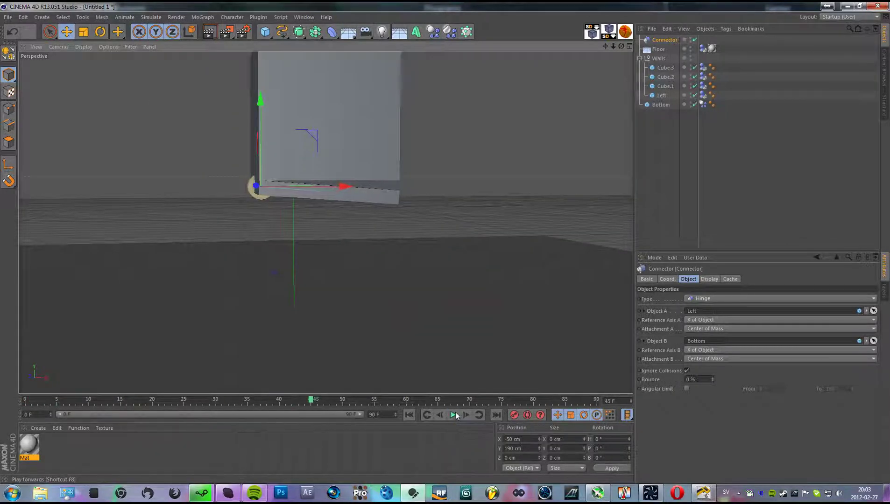
mouse_move(271, 185)
left_mouse_down("alt")
mouse_move(380, 204)
mouse_move(255, 187)
left_mouse_up("alt")
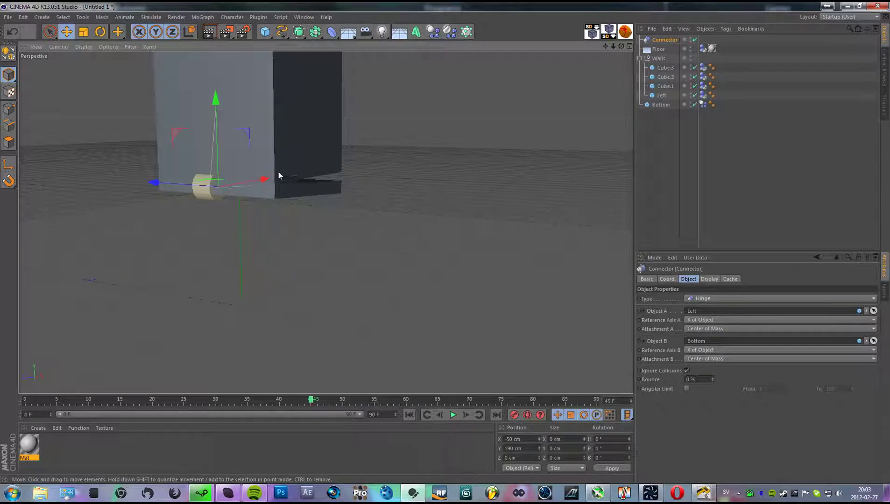
left_click(406, 414)
left_click_drag(474, 370, 430, 313, "alt")
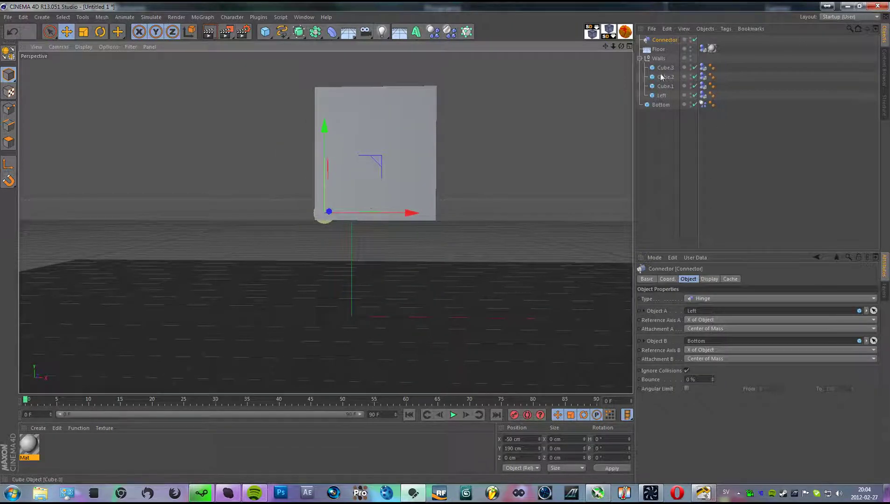
Round the bottom panel's edges with a 10 cm fillet and a fillet subdivision of 10
left_click(663, 96)
left_click(663, 103)
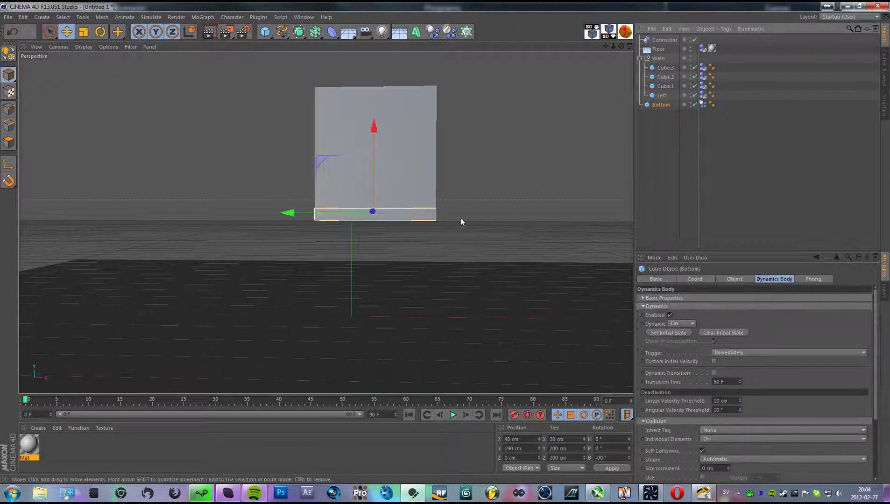
left_click_drag(474, 232, 523, 248, "alt")
left_click(734, 281)
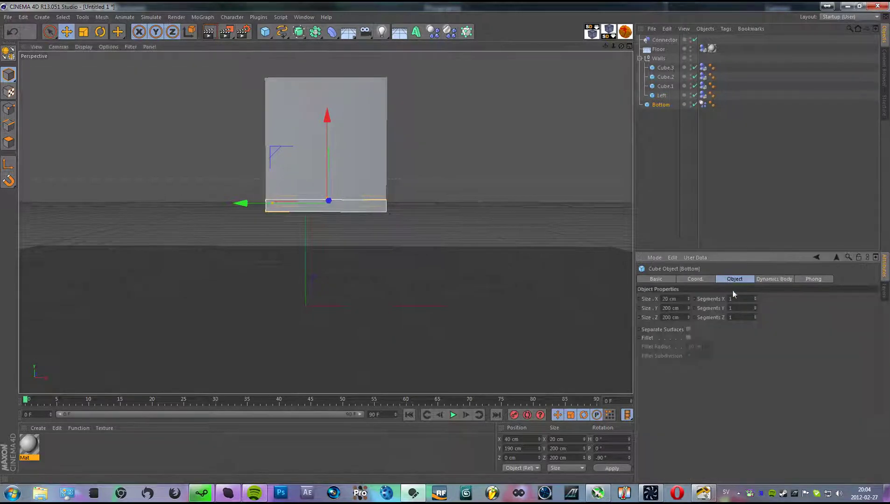
left_click(688, 337)
left_click_drag(403, 251, 310, 260, "alt")
right_click_drag(310, 260, 367, 255, "alt")
left_click_drag(367, 255, 383, 260, "alt")
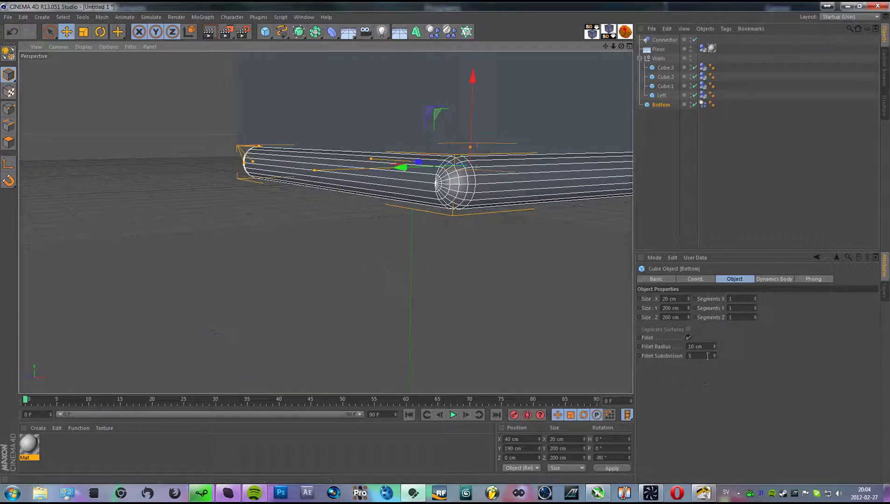
left_click_drag(714, 357, 714, 353)
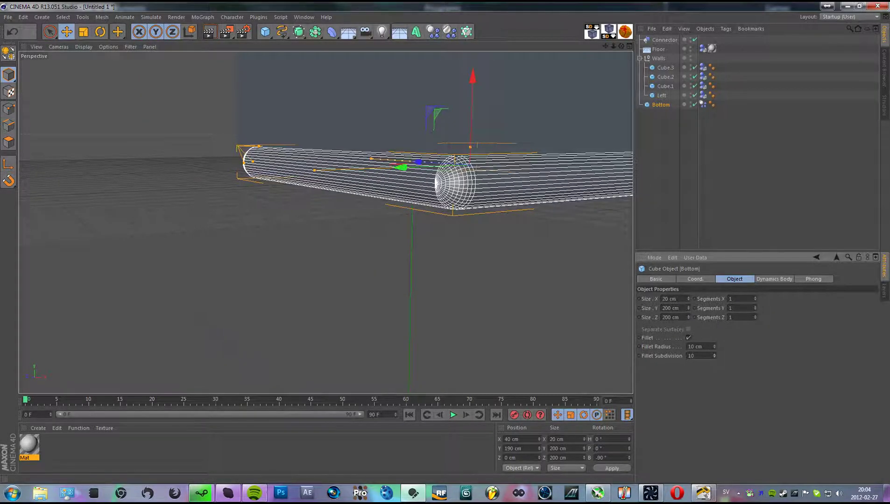
left_click_drag(513, 289, 458, 286, "alt")
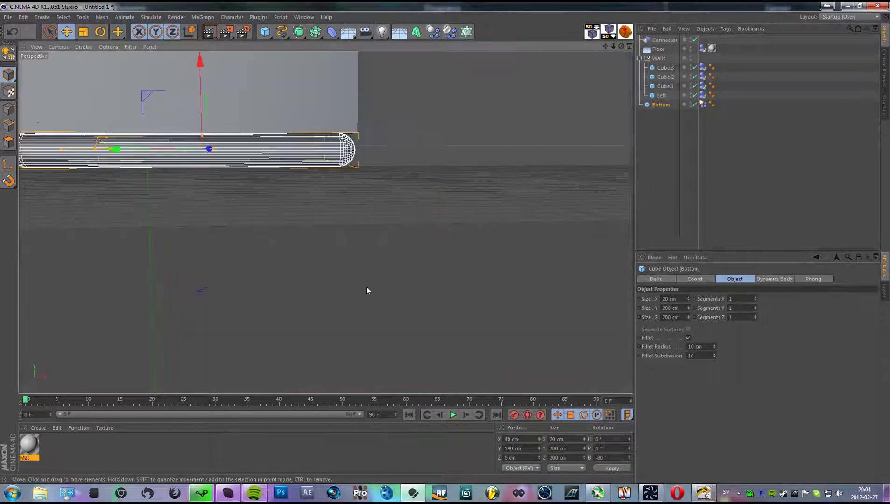
right_click_drag(367, 287, 289, 283, "alt")
middle_click_drag(289, 282, 423, 274, "alt")
left_click_drag(423, 274, 407, 272, "alt")
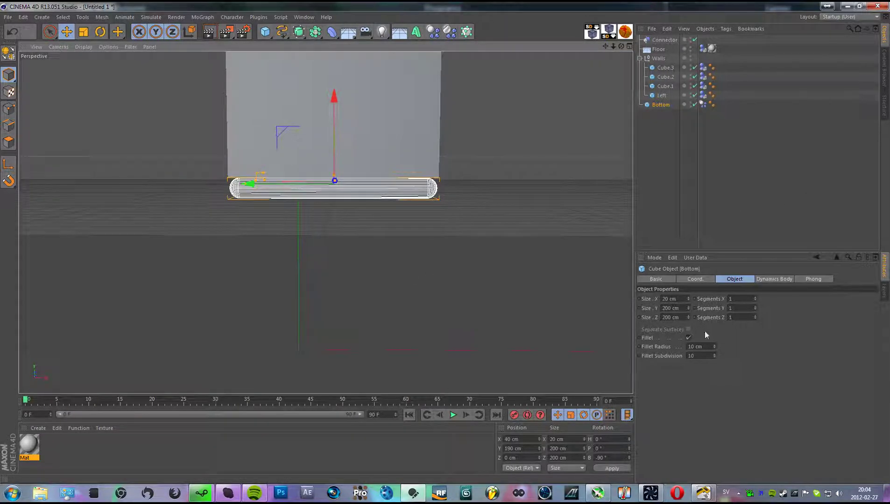
Play the animation to test the hinge with the rounded bottom panel, and return to the first frame
left_click(722, 183)
left_click_drag(501, 256, 528, 258, "alt")
left_click(452, 415)
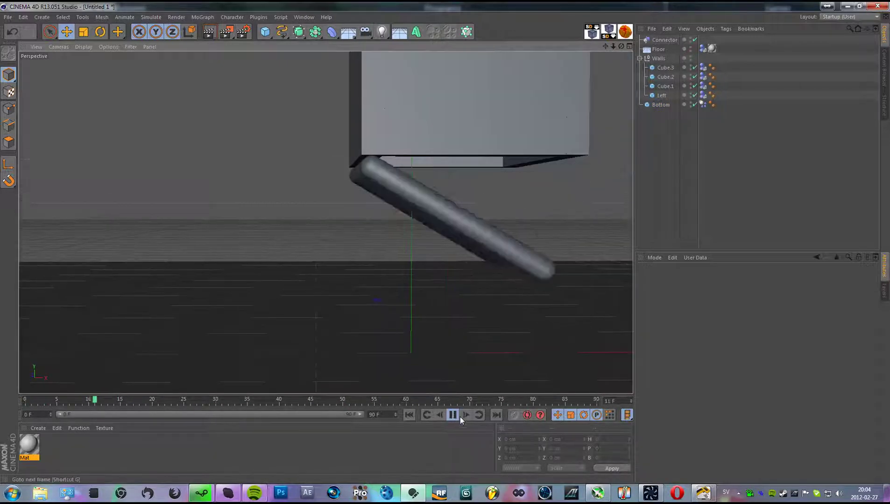
left_click(453, 415)
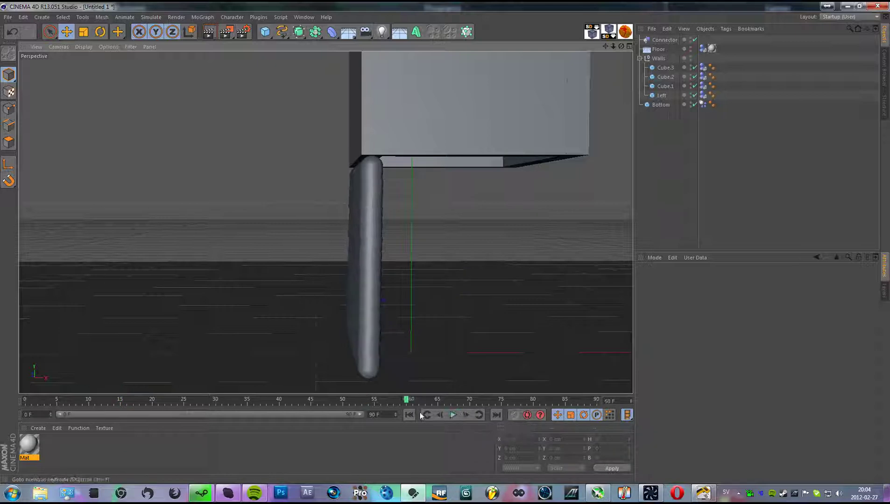
left_click(409, 415)
Set the collision shape of the bottom panel's dynamics body to Automatic (MoDynamics)
left_click(534, 171)
left_click(775, 279)
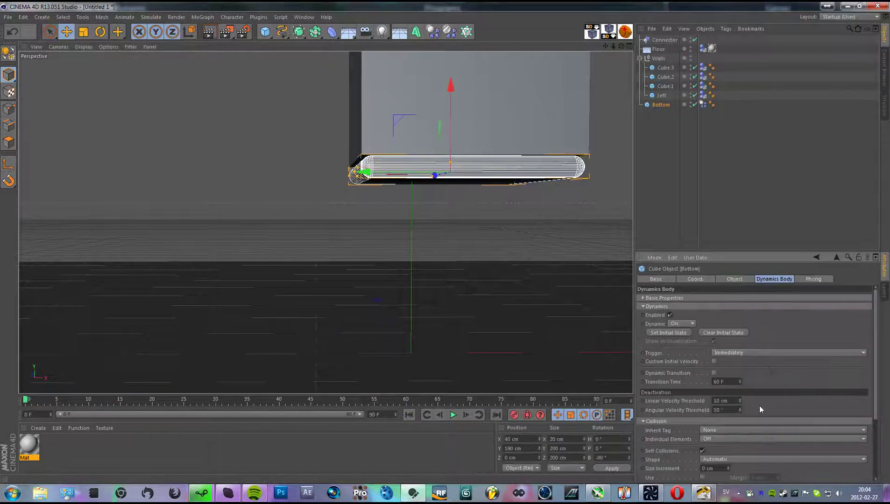
left_click(732, 460)
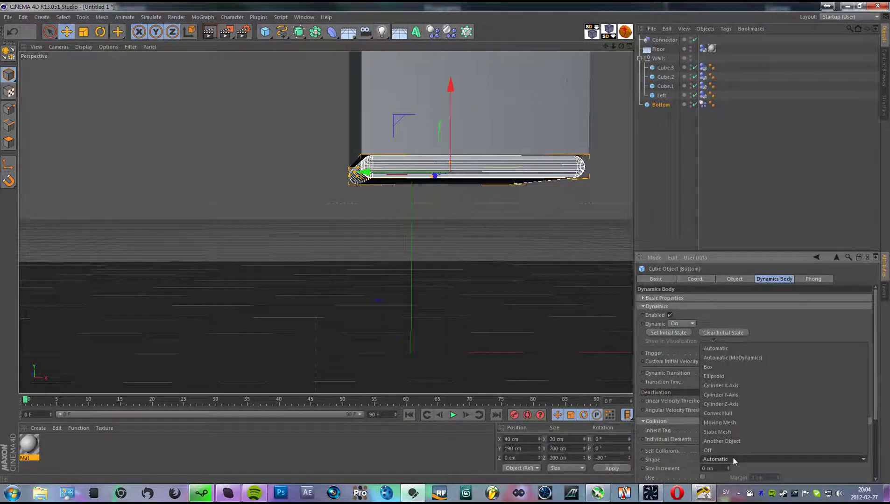
left_click(735, 358)
Play the animation to test the bottom panel with its new collision shape, and return to the first frame
scroll(523, 293, "down", 5)
left_click(453, 415)
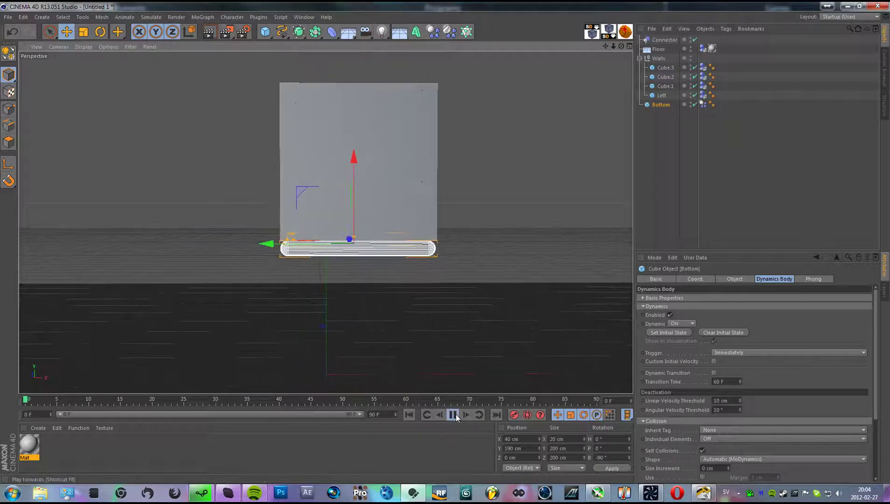
left_click(453, 415)
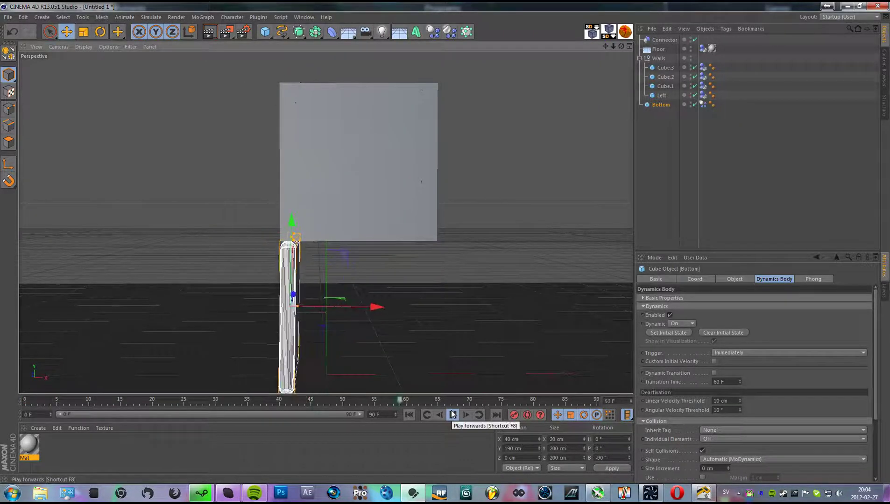
left_click(452, 415)
left_click(409, 414)
left_click_drag(488, 280, 452, 245, "alt")
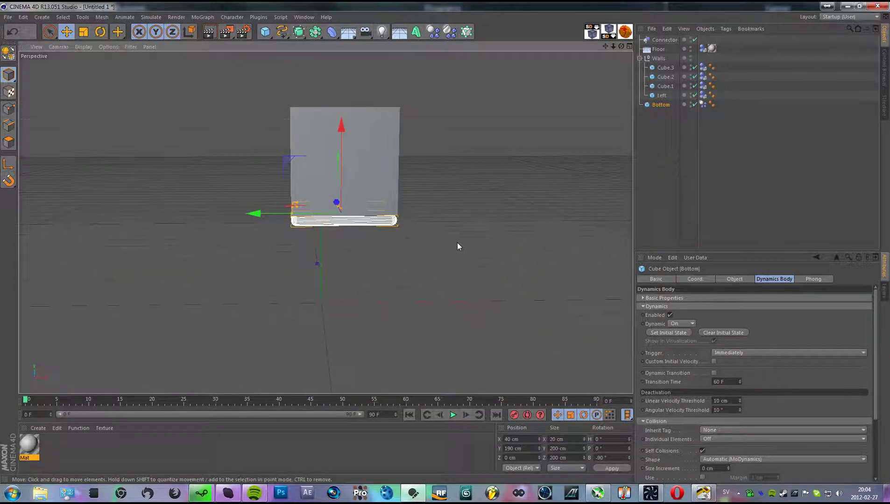
left_click(727, 189)
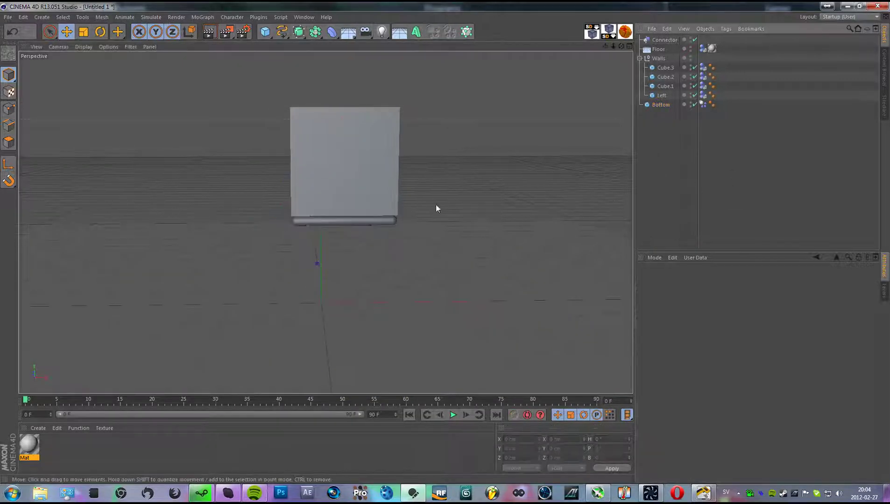
left_click_drag(443, 226, 368, 184, "alt")
left_click_drag(367, 236, 363, 304, "alt")
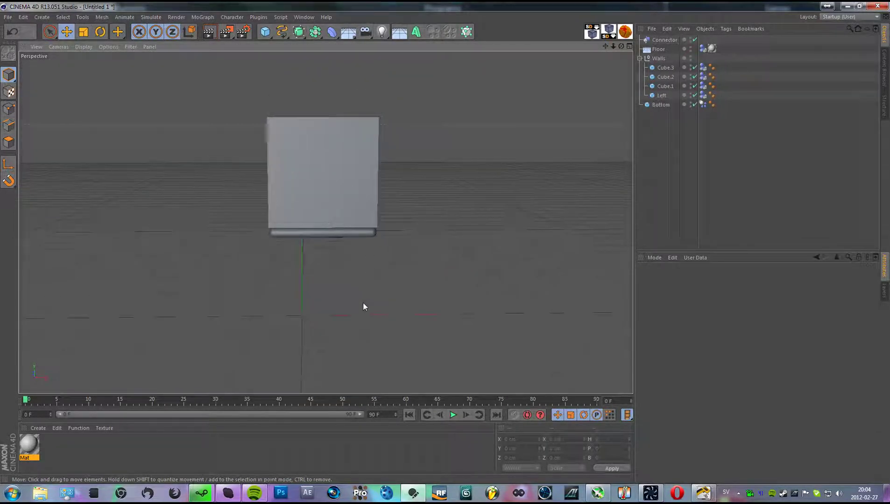
left_click(290, 232)
left_click_drag(304, 247, 417, 295, "alt")
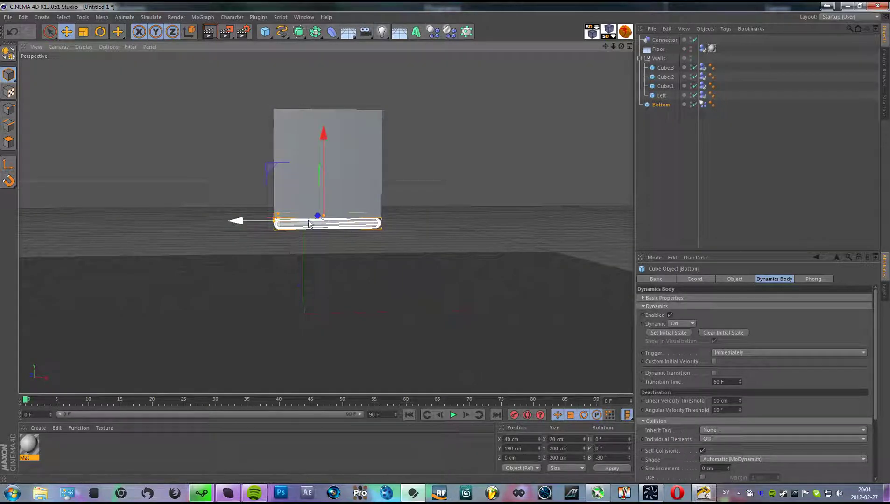
left_click_drag(336, 272, 491, 258, "alt")
left_click_drag(422, 257, 348, 261, "alt")
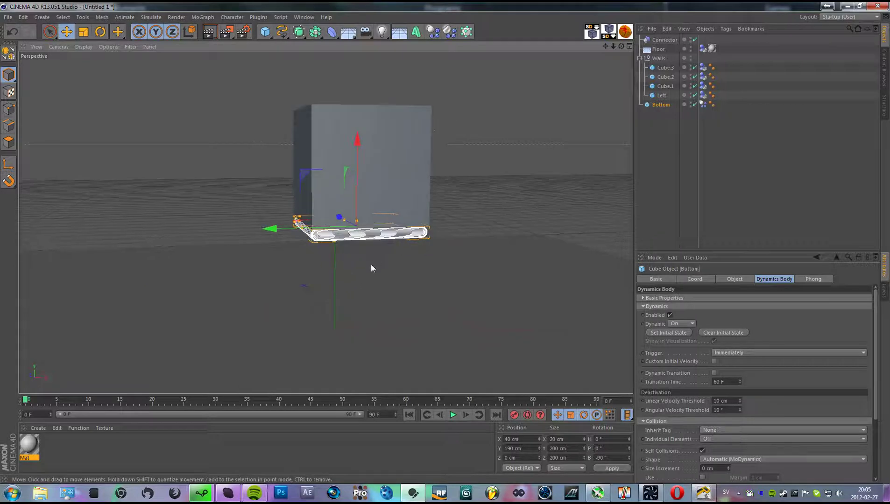
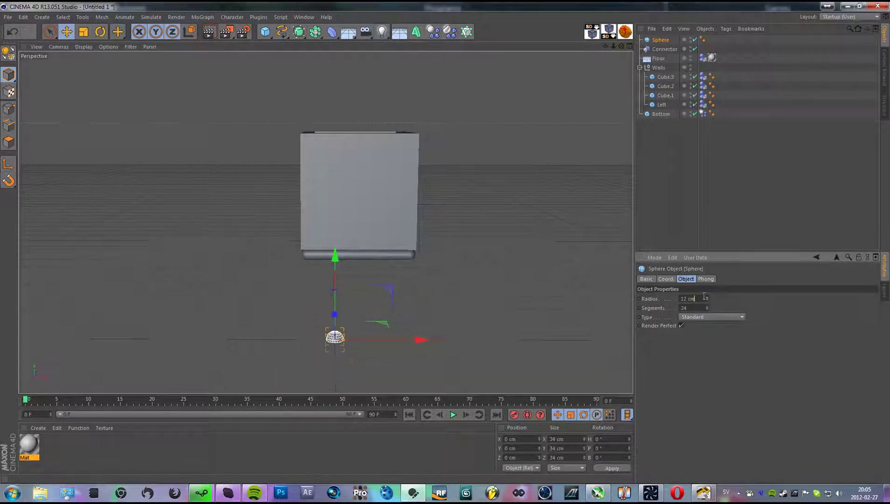
Set the sphere's radius to 20 cm and move it inside the box at Y 310 cm and Z 40 cm
type("20")
key("Return")
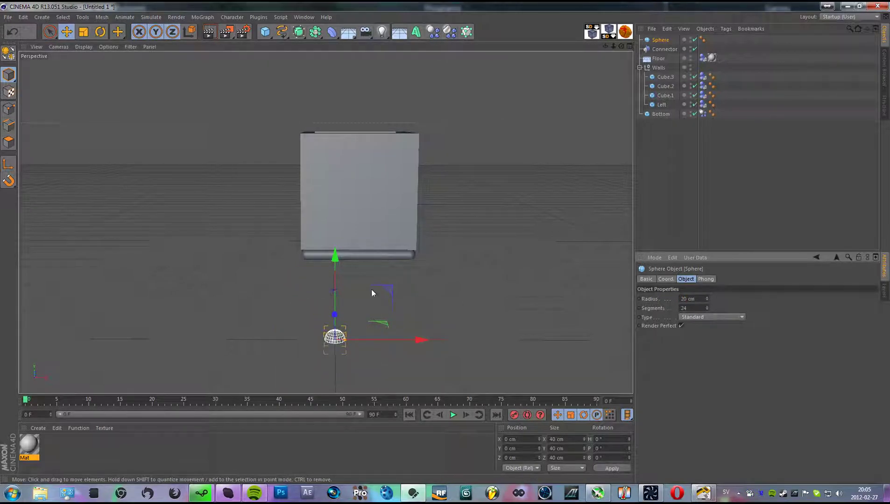
left_click_drag(335, 256, 340, 202)
left_click_drag(316, 157, 311, 132)
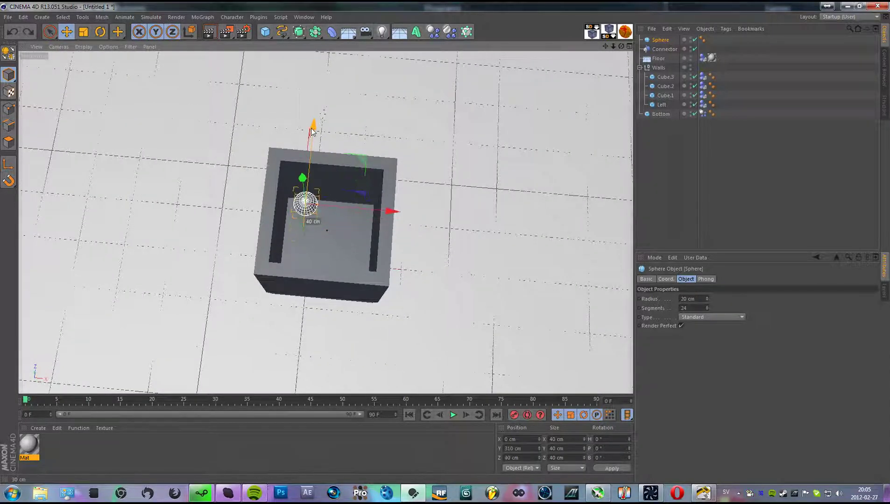
Duplicate the sphere twice inside the box, placing copies at X 90 cm, Z 40 cm and at X 90 cm, Z -20 cm
key("ctrl+c")
key("ctrl+v")
left_click_drag(393, 212, 445, 216)
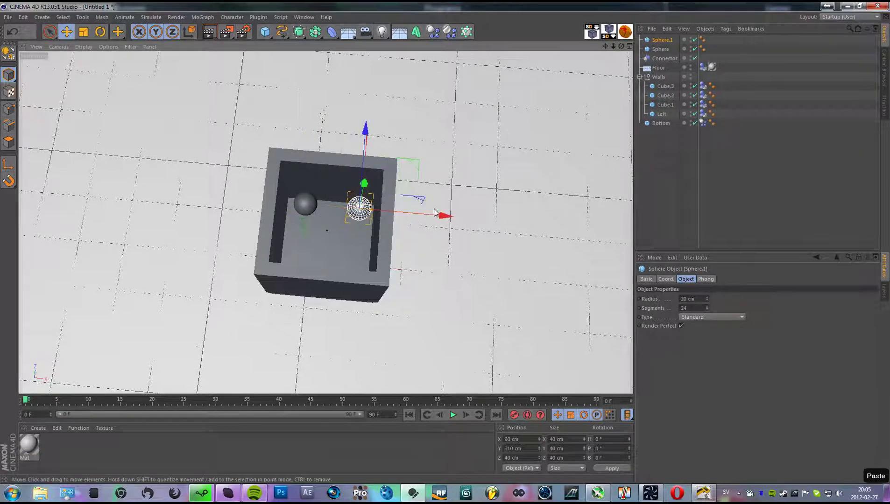
key("ctrl+c")
key("ctrl+v")
left_click_drag(401, 156, 355, 186, "alt")
Complete the front row with two more sphere copies, one near the left wall and one at X 50 cm, Z -20 cm
key("ctrl+c")
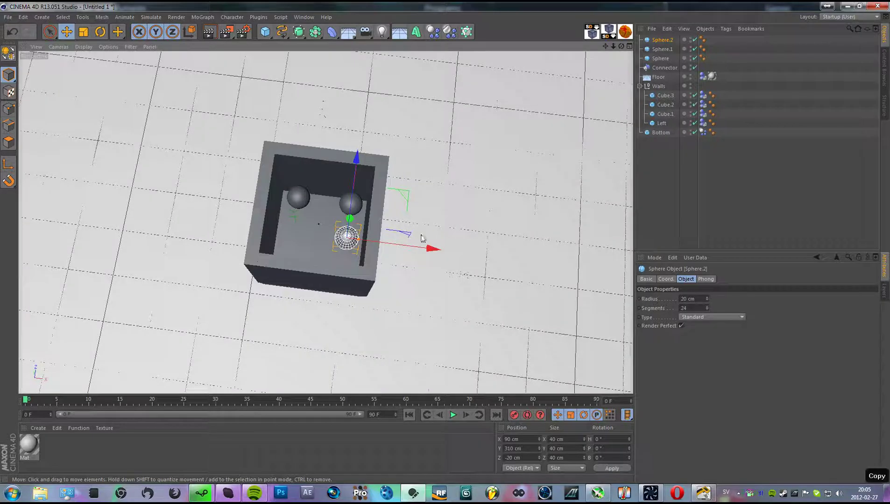
key("ctrl+v")
left_click_drag(445, 253, 398, 247)
key("ctrl+c")
key("ctrl+v")
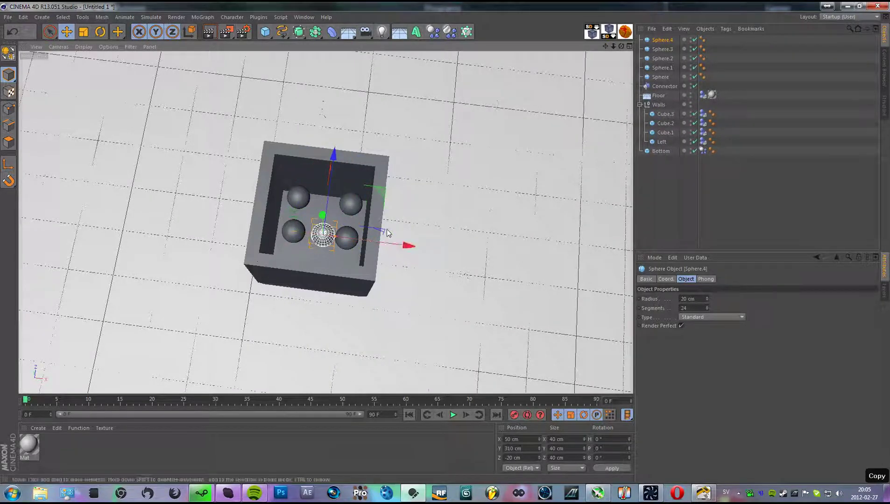
Add three more sphere copies, one in the middle of the back row and two raised above the others, one at Y 460 cm
key("ctrl+v")
left_click_drag(332, 153, 371, 206)
key("ctrl+c")
left_click_drag(376, 304, 341, 233, "alt")
key("ctrl+v")
key("ctrl+v")
left_click_drag(332, 285, 335, 261)
left_click_drag(443, 336, 510, 390, "alt")
middle_click_drag(460, 407, 563, 248, "alt")
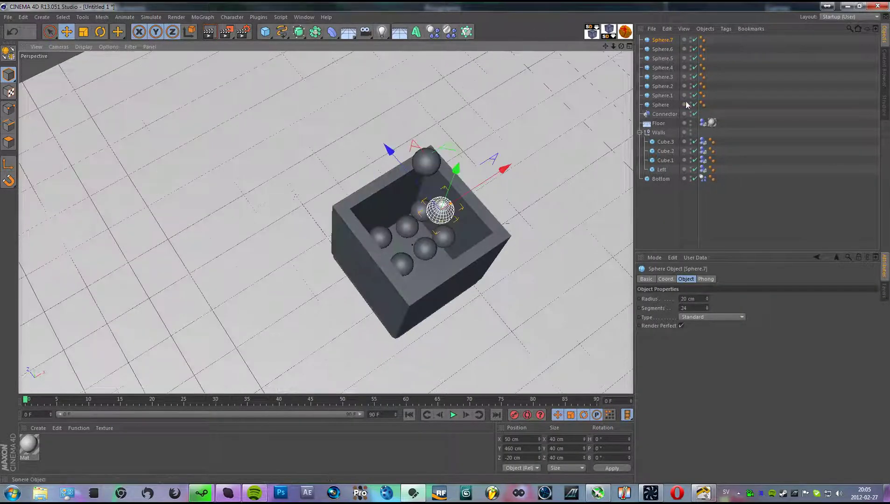
Select all eight spheres and give them dynamics body tags so they act as rigid bodies
left_click(660, 104, "shift")
left_click(662, 40)
left_click(660, 105, "shift")
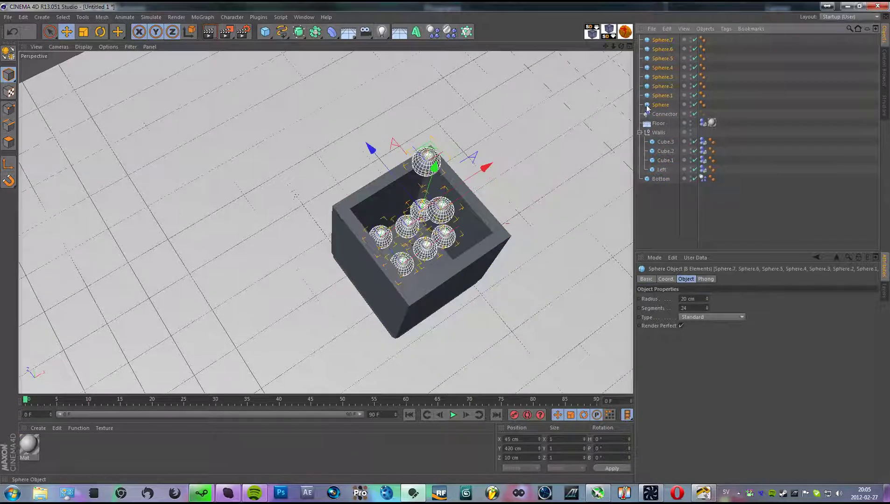
left_click(433, 31)
Play the animation to test the spheres falling in the box, and return to the first frame
left_click_drag(495, 179, 486, 243, "alt")
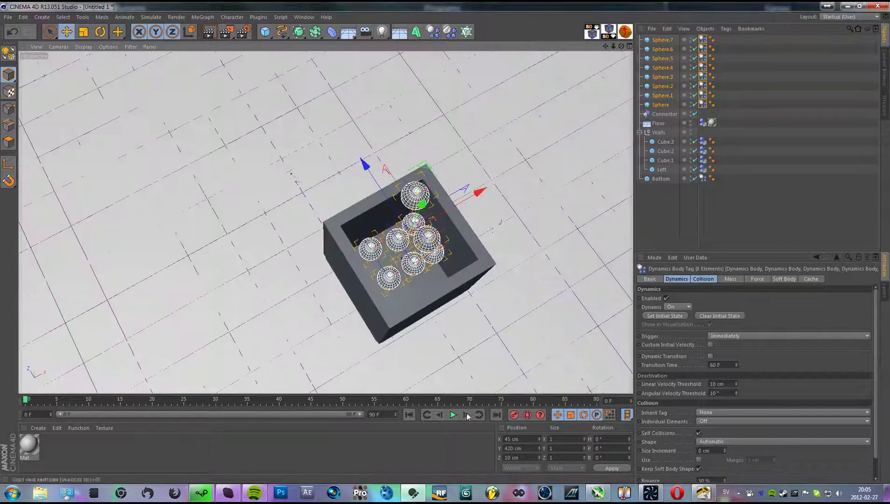
left_click(452, 415)
left_click_drag(455, 373, 334, 273, "alt")
left_click(452, 415)
left_click(409, 415)
left_click_drag(328, 345, 325, 220, "alt")
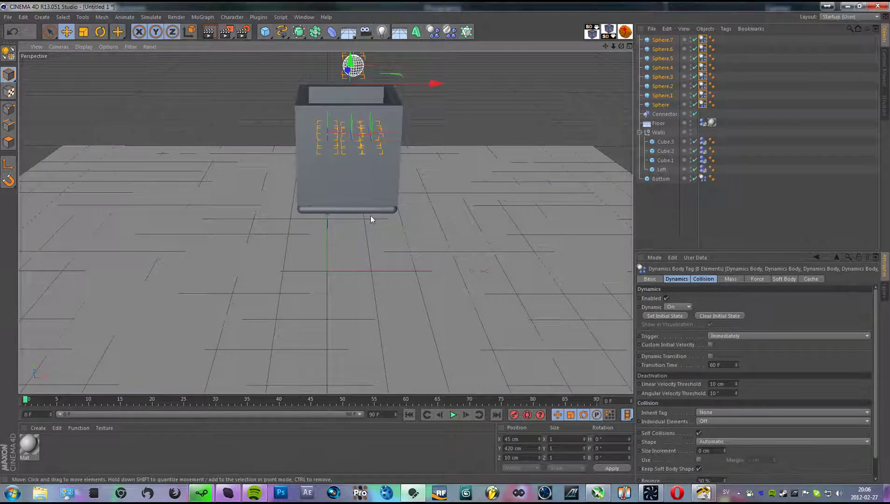
left_click_drag(367, 235, 441, 243, "alt")
Group the eight spheres under a null and rename the group Ballz
right_click(659, 83)
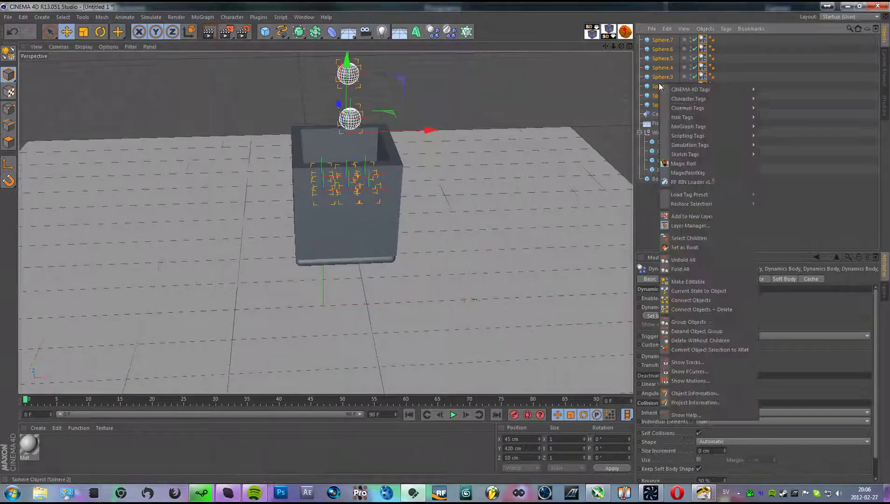
left_click(692, 323)
double_click(657, 40)
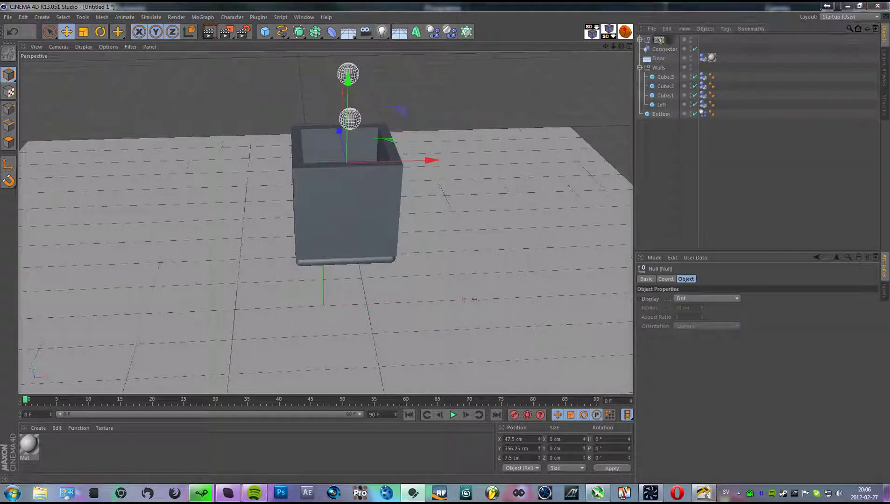
type("Ballz")
key("Return")
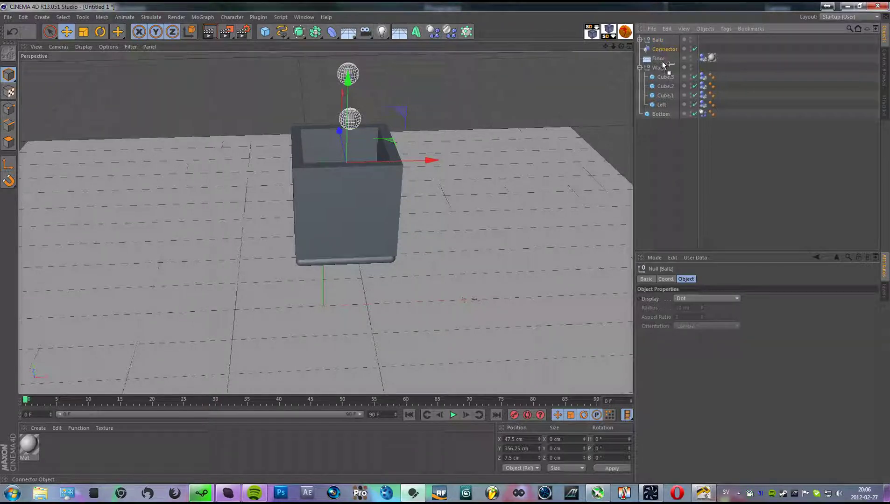
Make the hinge connector a child of the Bottom panel and clear the selection
left_click_drag(663, 111, 662, 114)
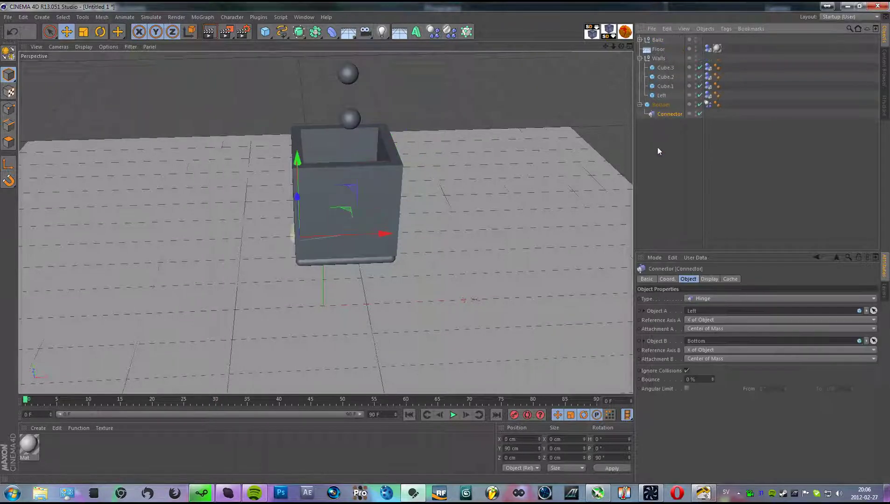
left_click(656, 136)
left_click_drag(444, 223, 443, 218, "alt")
middle_click_drag(435, 218, 422, 226, "alt")
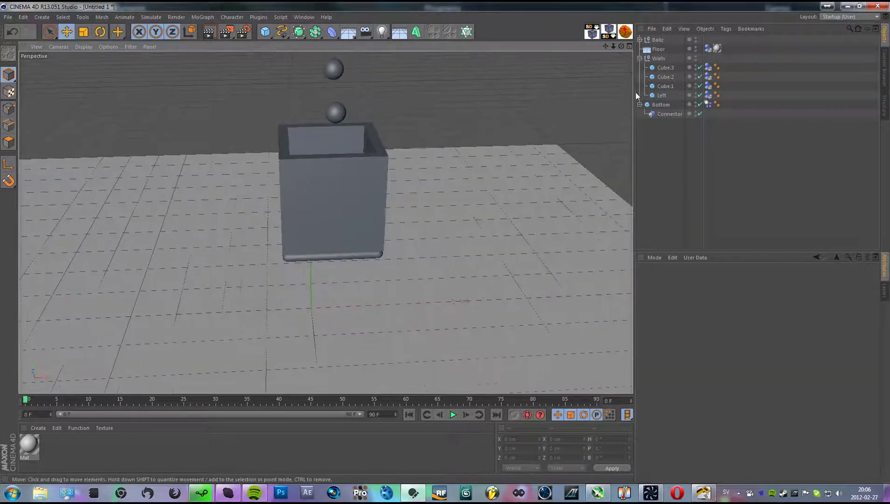
Collapse the Bottom and Walls hierarchies and move Floor to the end of the object list
left_click(640, 105)
left_click(640, 58)
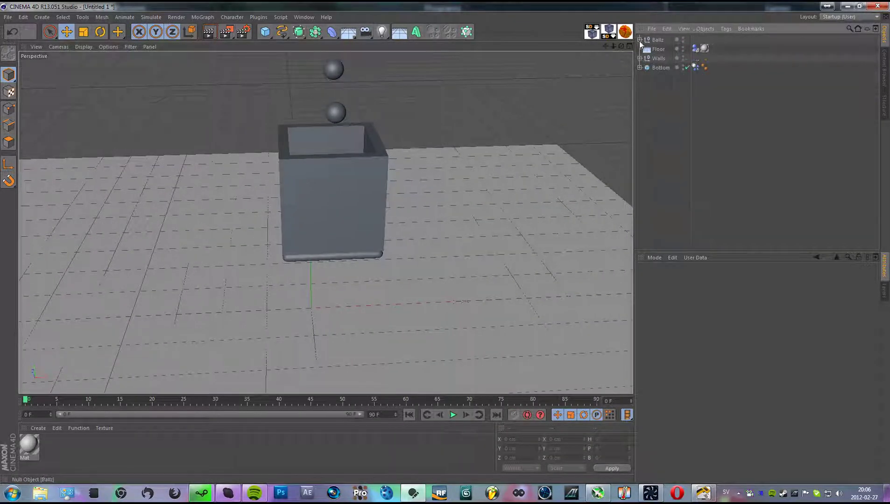
left_click_drag(657, 49, 650, 100)
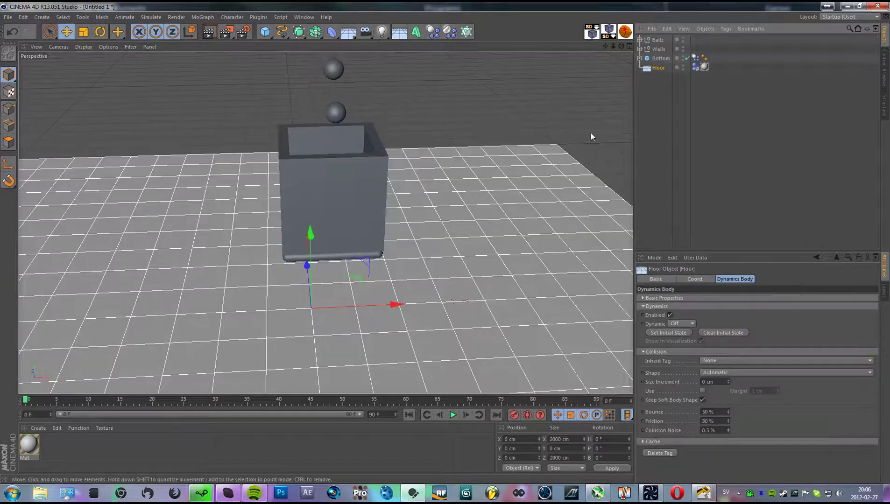
left_click_drag(411, 201, 401, 191, "alt")
middle_click_drag(402, 191, 431, 206, "alt")
left_click_drag(431, 205, 438, 204, "alt")
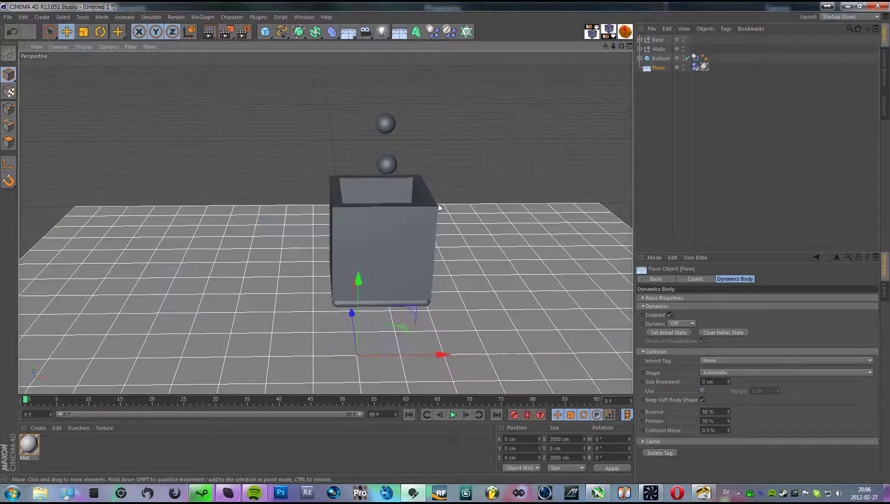
left_click(389, 166)
left_click_drag(395, 90, 391, 125)
left_click(380, 125)
left_click_drag(381, 86, 578, 158)
left_click_drag(364, 108, 729, 202)
left_click(394, 215)
left_click(729, 202)
Switch the bottom panel's Dynamic setting to Off and record a keyframe for it at frame 0
mouse_move(326, 222)
left_mouse_down("alt")
mouse_move(359, 322)
mouse_move(400, 222)
mouse_move(326, 223)
left_mouse_up("alt")
left_click(308, 207)
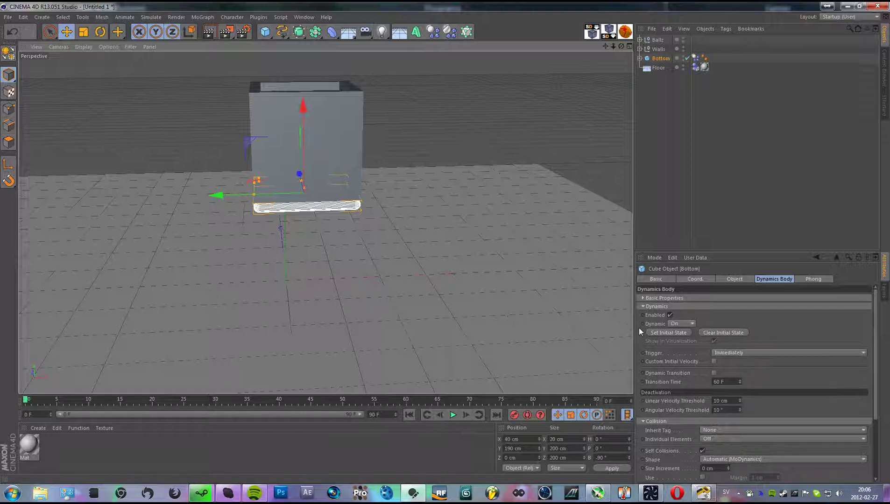
left_click(682, 324)
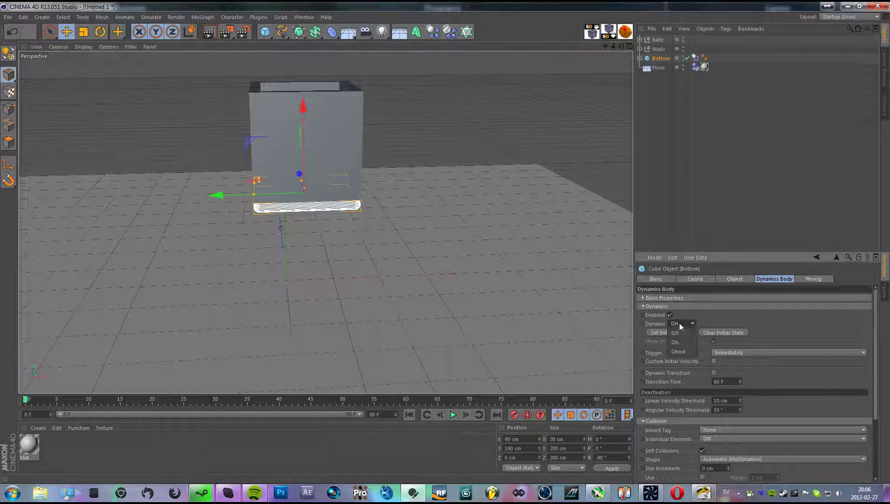
left_click(642, 323, "ctrl")
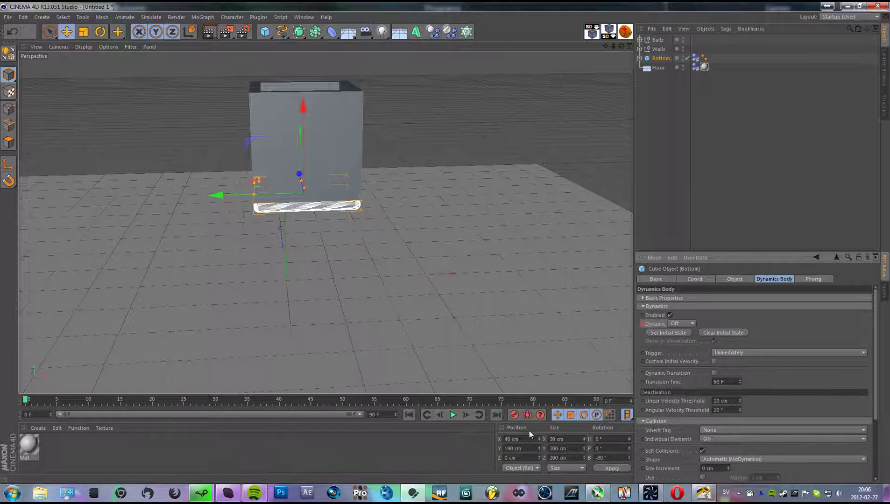
Play the animation to check the spheres against the static bottom panel, and stop playback
left_click(451, 413)
left_click_drag(391, 298, 397, 432, "alt")
left_click(452, 415)
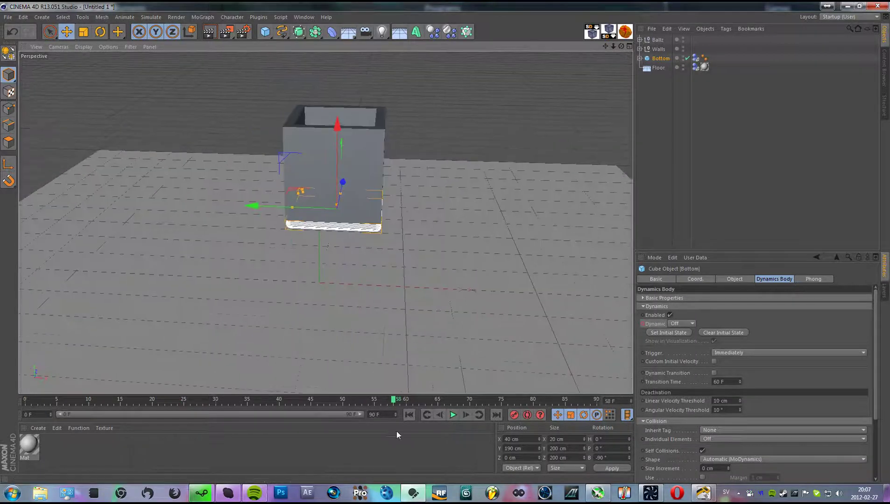
Extend the animation's end frame to 200 and stretch the preview range to match
left_click(378, 413)
type("200")
key("Return")
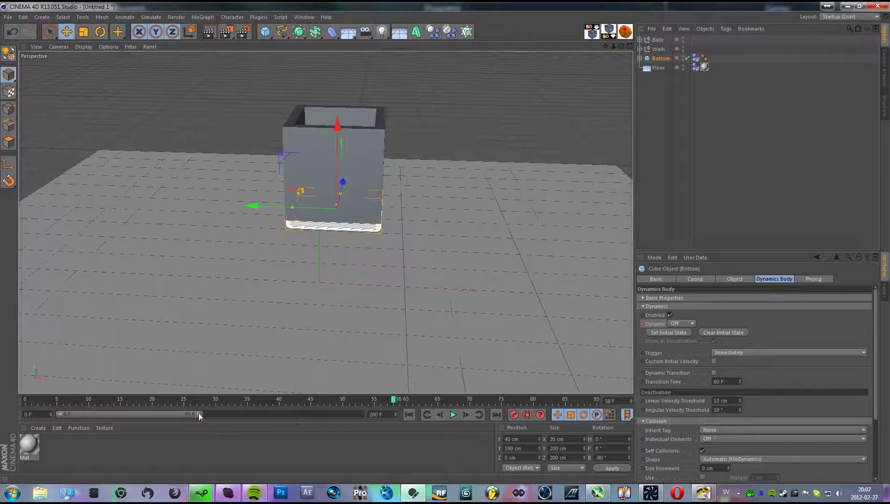
Keyframe the bottom panel's Dynamic setting to On at frame 50
left_click(168, 400)
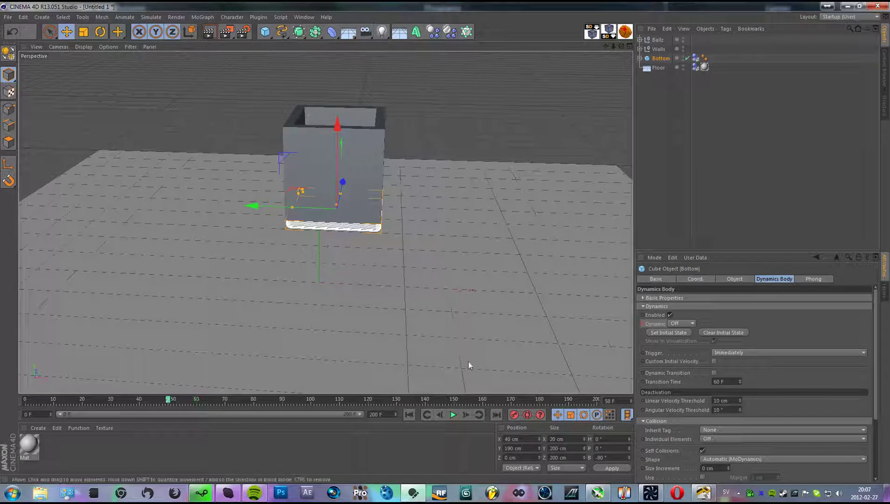
left_click(681, 323)
left_click(680, 333)
left_click_drag(550, 327, 506, 303, "alt")
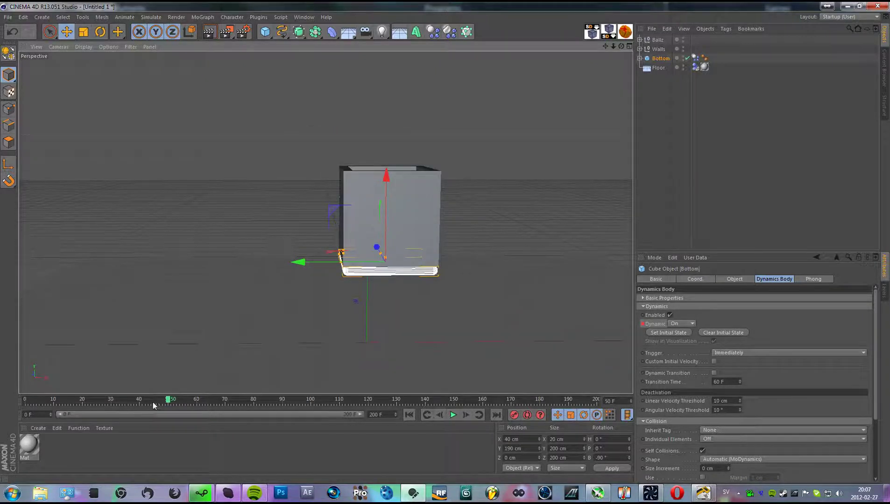
Scrub the timeline to check the bottom panel's Dynamic keyframes, and return to the first frame
left_click_drag(168, 401, 152, 401)
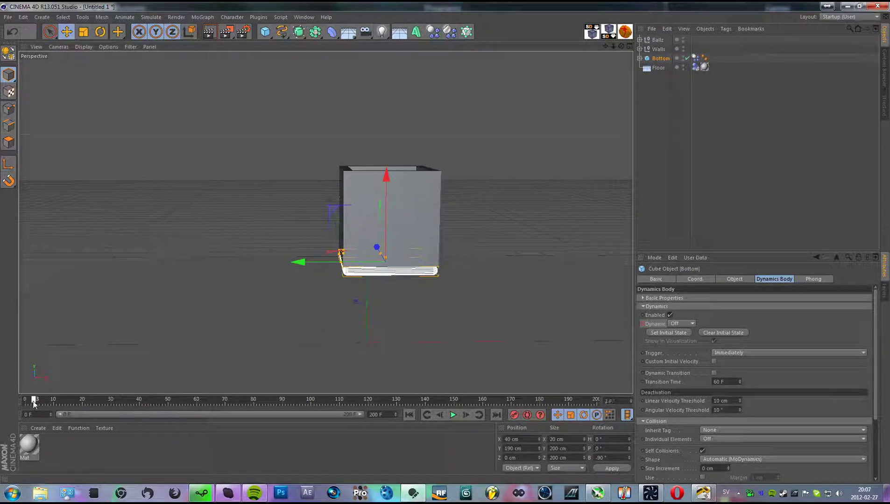
left_click_drag(156, 406, 163, 406)
left_click(479, 414)
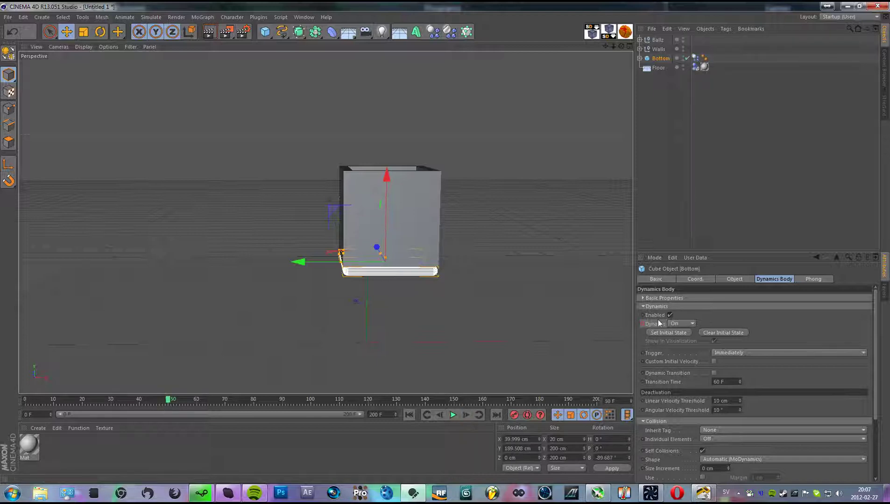
left_click_drag(405, 302, 367, 288, "alt")
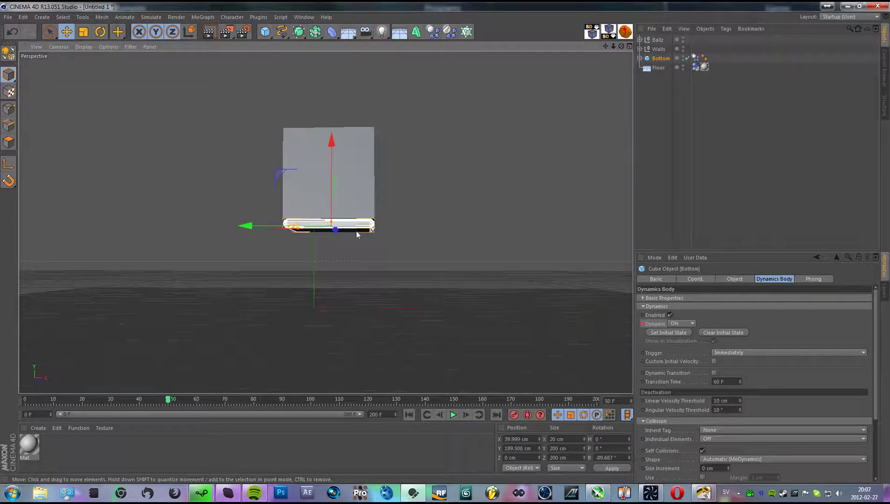
left_click(409, 414)
Play the animation to watch the bottom panel open and release the spheres, and stop playback
left_click_drag(391, 260, 451, 402, "alt")
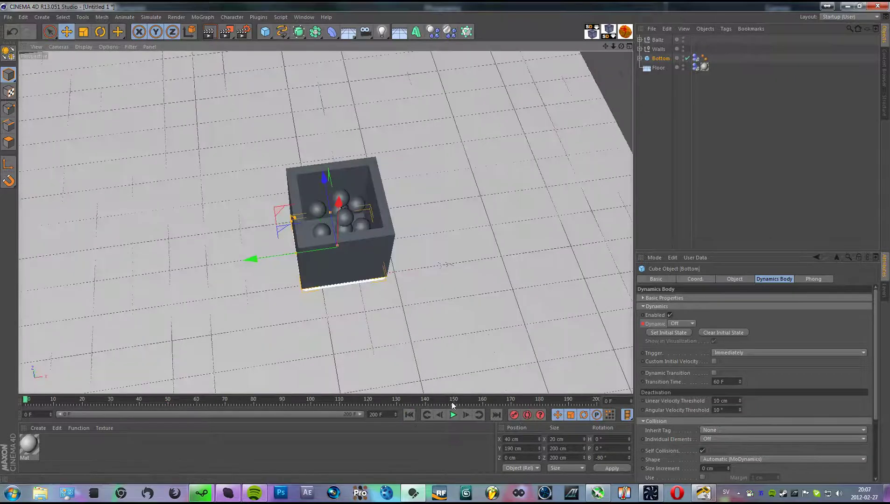
left_click(457, 415)
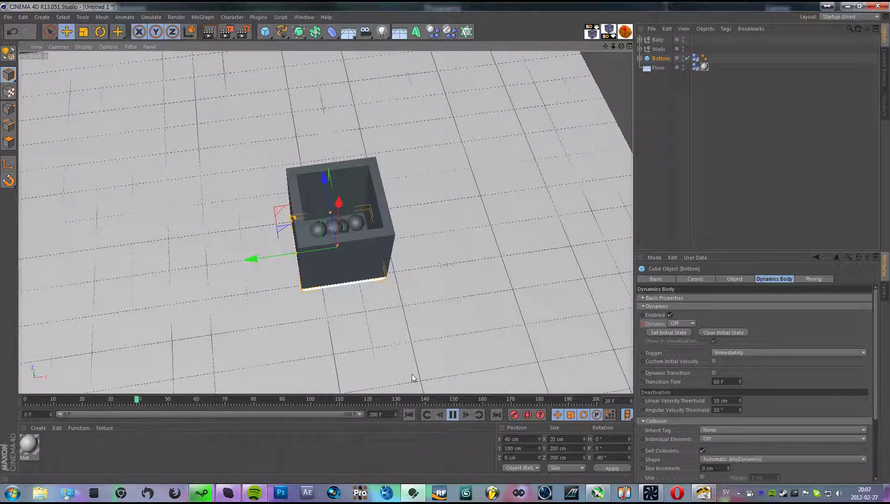
left_click_drag(413, 381, 410, 340, "alt")
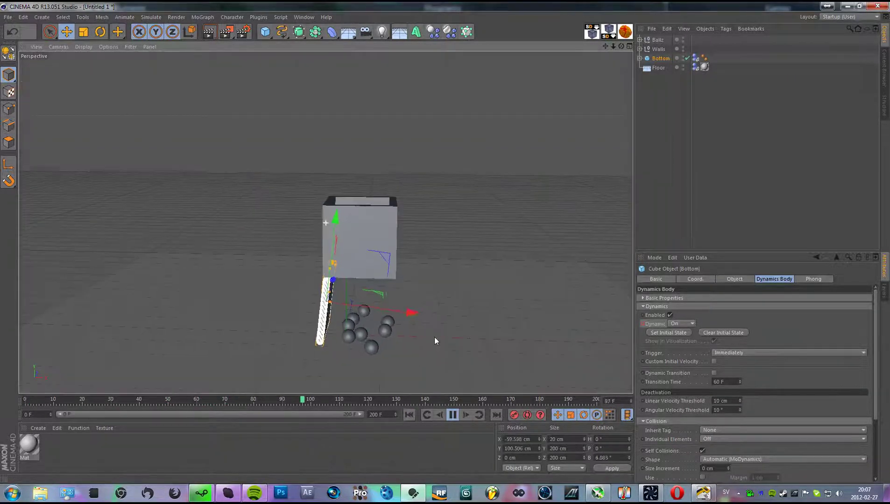
left_click_drag(426, 302, 434, 343, "alt")
left_click(453, 415)
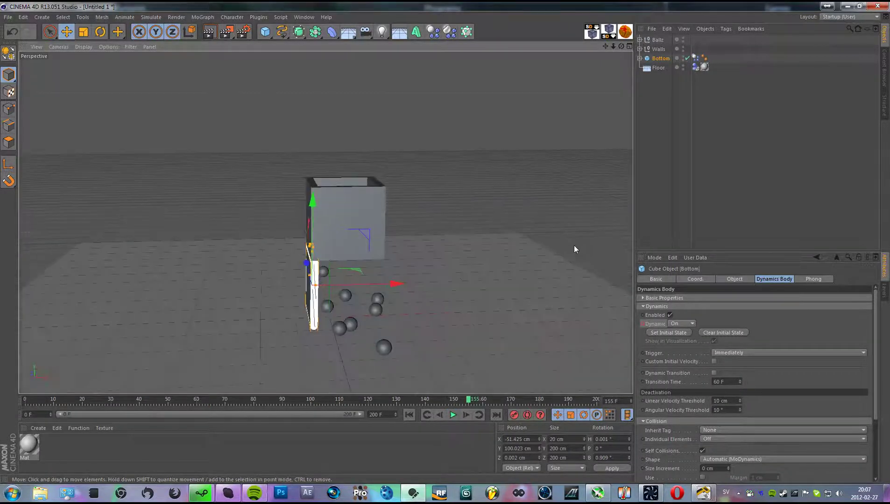
Load the "Kewl Ball text" material from the Cinema 4D Materials folder into the scene
left_click(56, 428)
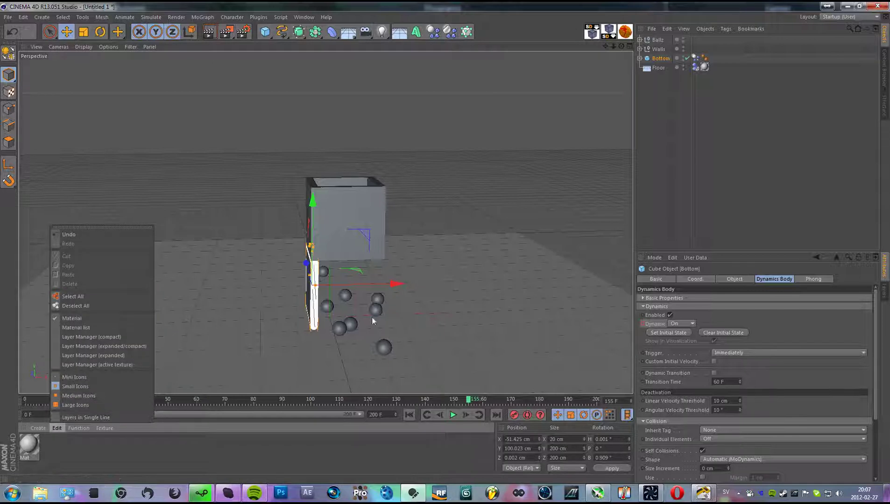
left_click(53, 371)
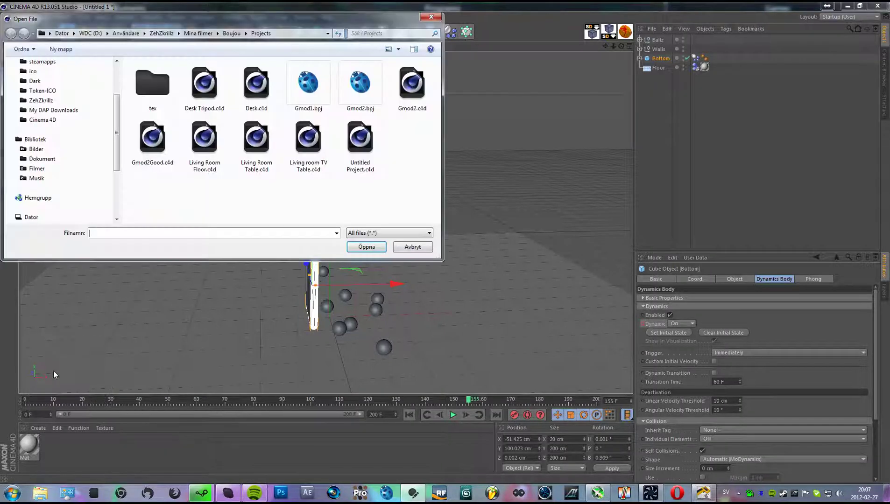
left_click(162, 33)
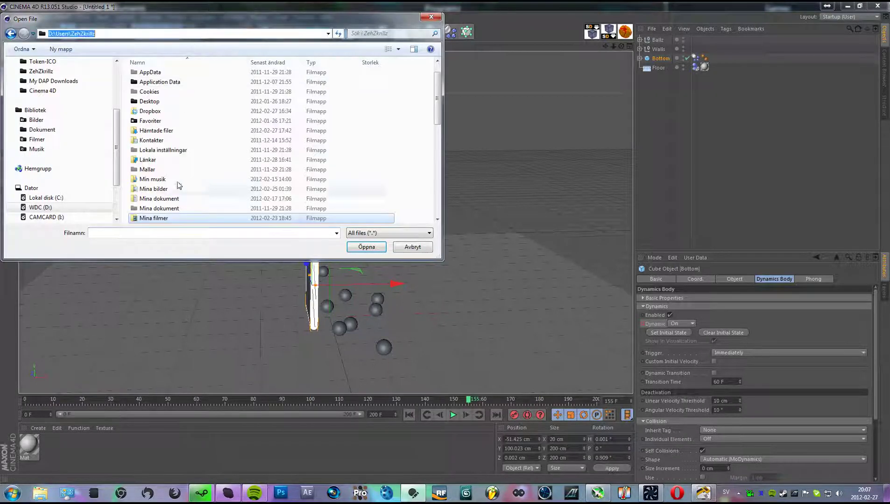
double_click(170, 217)
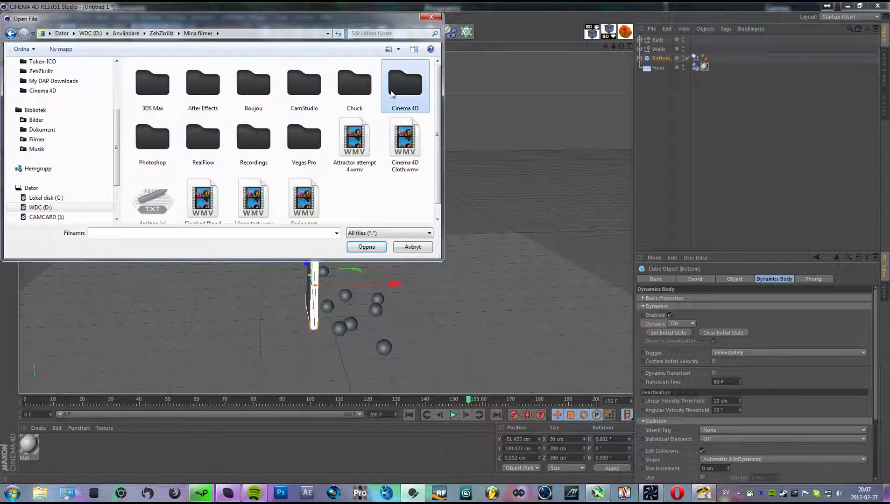
double_click(405, 84)
double_click(201, 85)
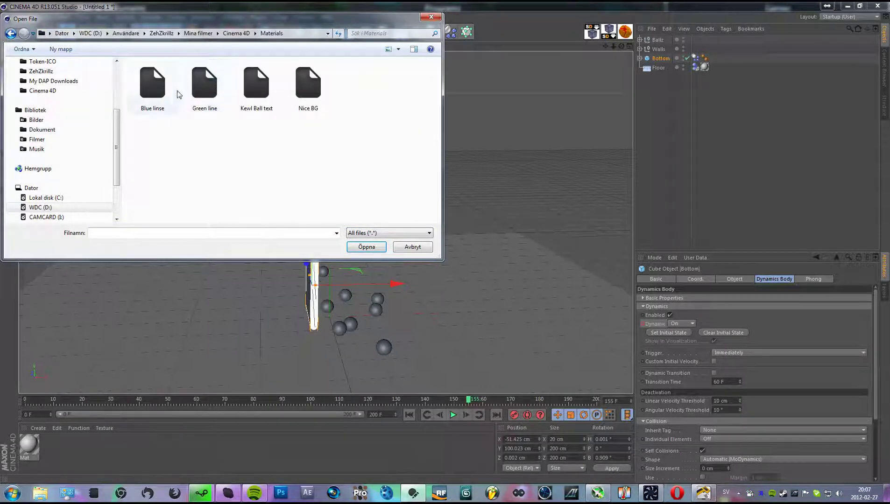
double_click(257, 70)
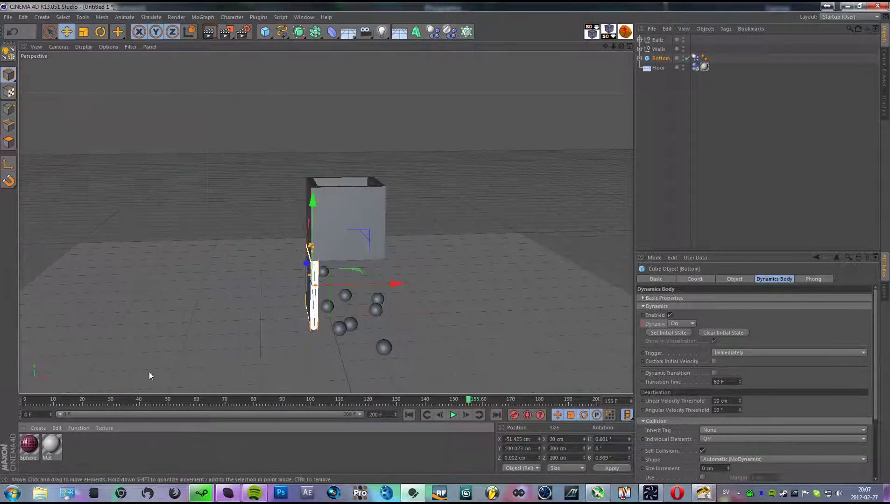
Apply the Sphere material to the Ballz group and render the view to check it on the spheres
left_click(34, 448)
left_click_drag(247, 382, 308, 346, "alt")
left_click_drag(29, 445, 657, 41)
left_click(640, 40)
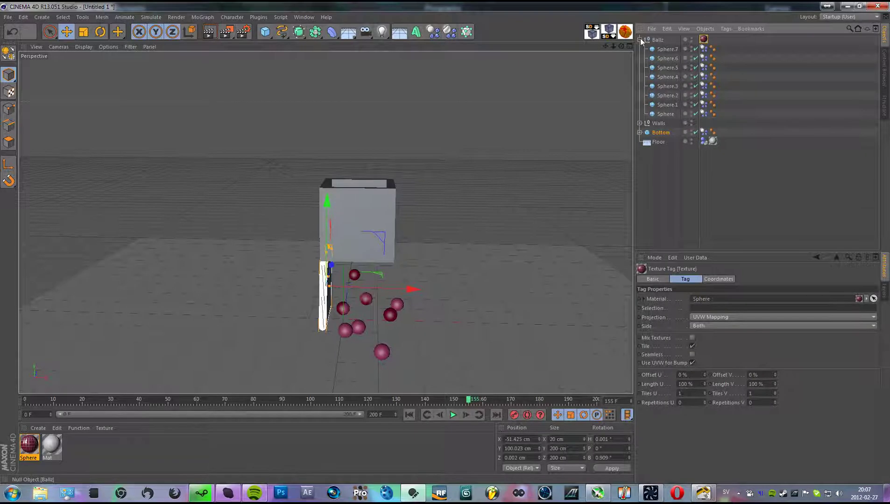
left_click(640, 39)
key("ctrl+r")
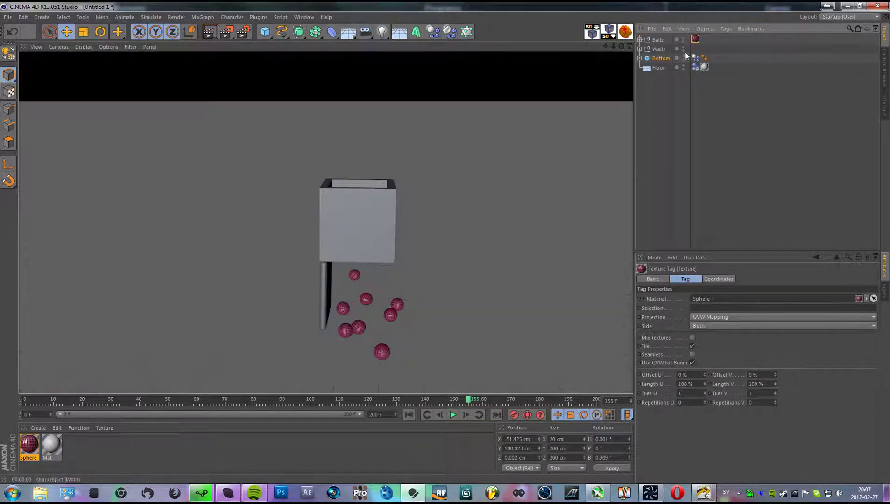
Load the "Nice BG" material from the Materials folder and apply it to the floor
mouse_move(400, 245)
left_mouse_down("alt")
mouse_move(424, 270)
mouse_move(415, 268)
left_mouse_up("alt")
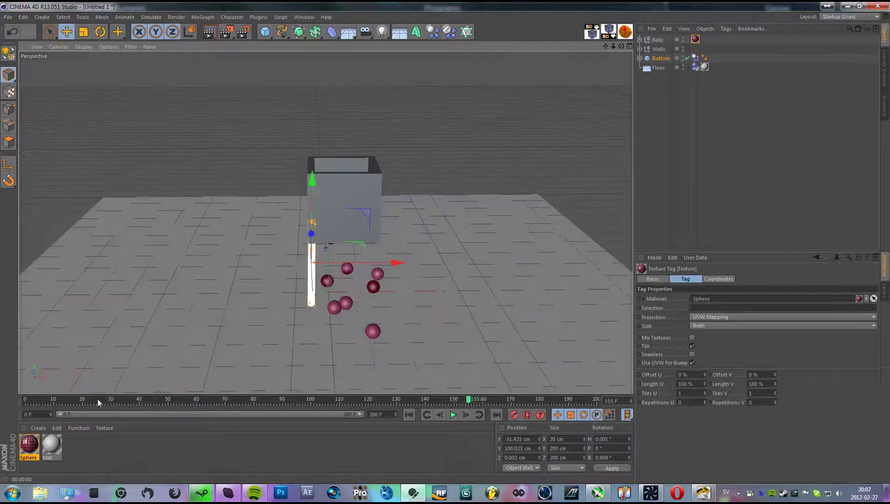
left_click(38, 428)
left_click(57, 374)
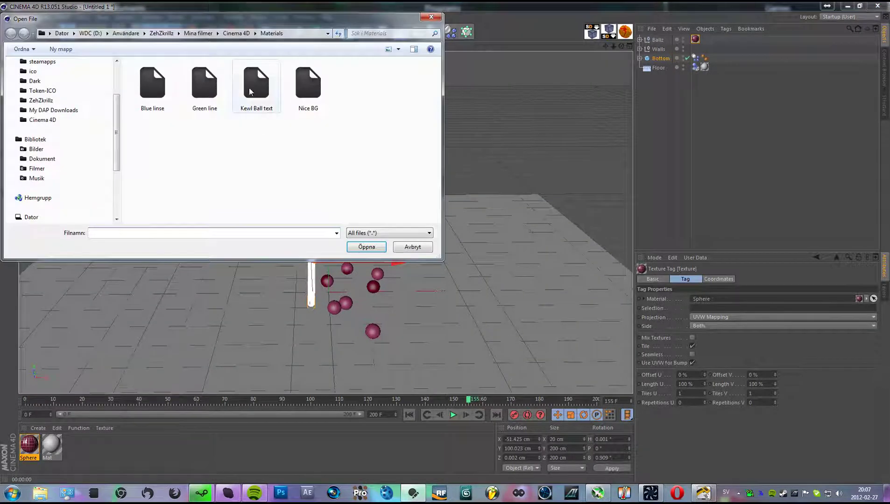
double_click(309, 85)
left_click_drag(29, 444, 283, 304)
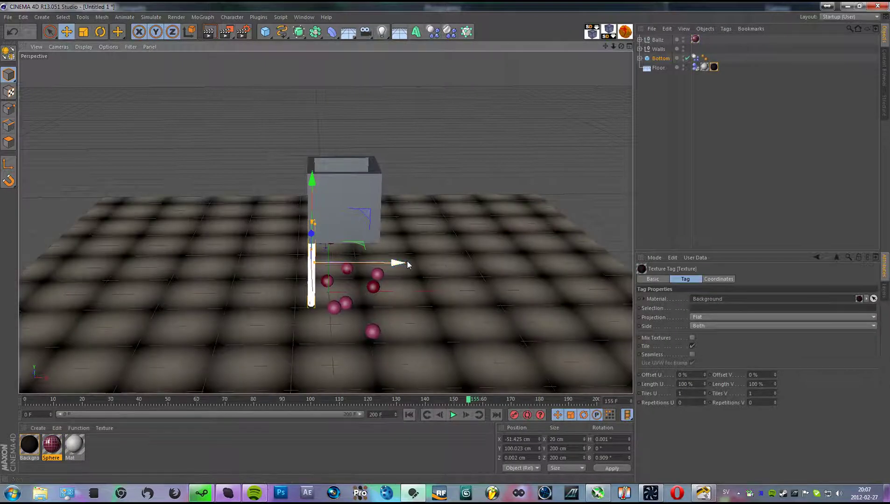
Replace the floor with a disc of about 1134 cm outer radius carrying the Background material
left_click(481, 239)
key("Delete")
left_click(265, 32)
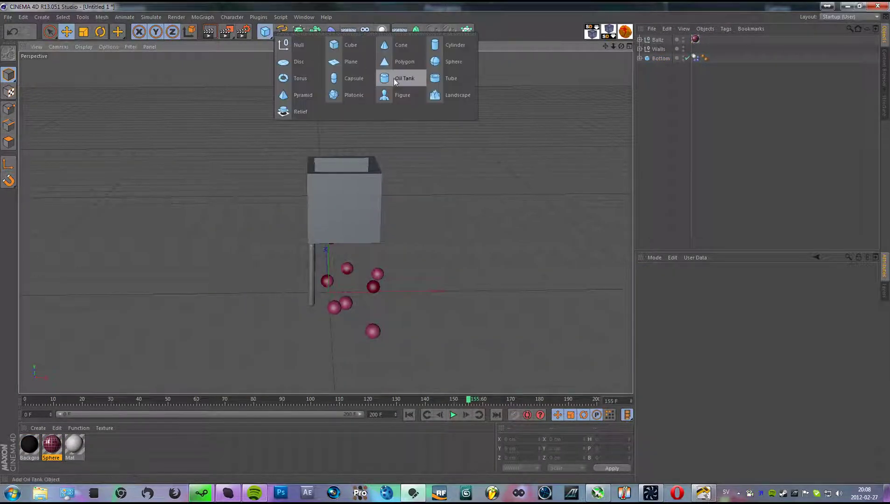
left_click(295, 61)
left_click_drag(363, 292, 703, 289)
left_click_drag(29, 444, 186, 298)
Add a Background object to the scene and apply the Background material to it
left_click(345, 32)
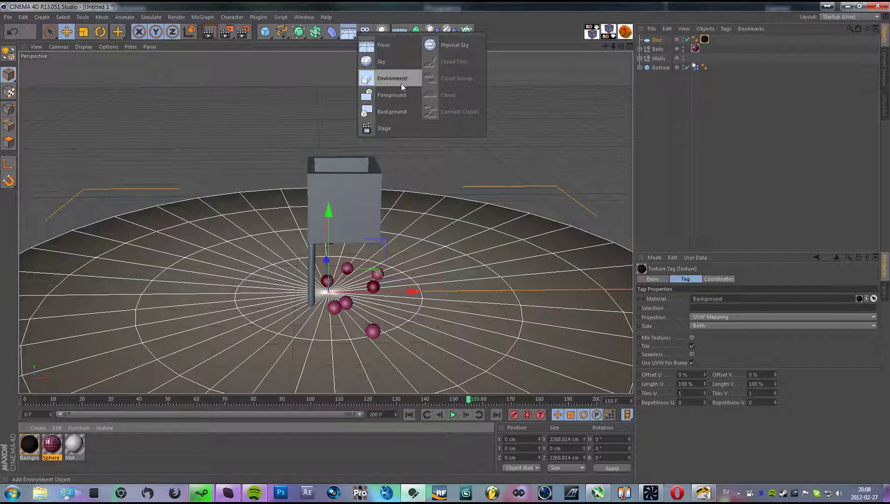
left_click(396, 92)
key("ctrl+z")
left_click(346, 32)
left_click(391, 112)
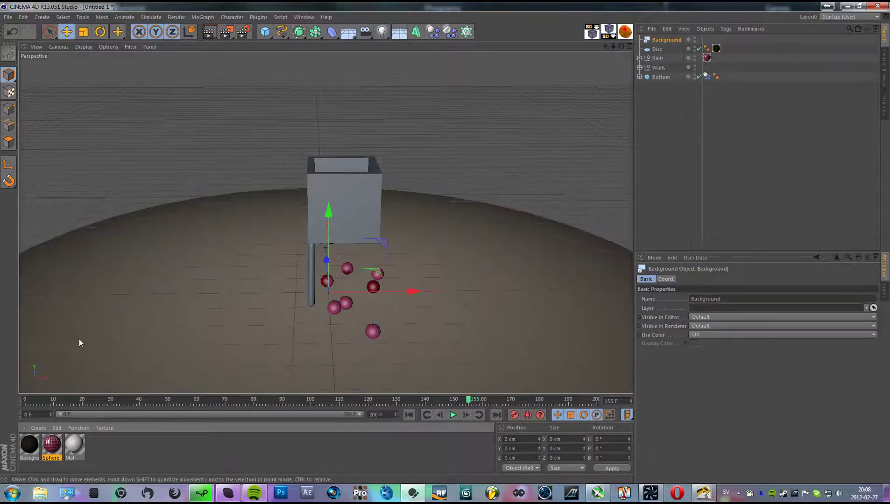
left_click_drag(663, 40, 664, 41)
Create a new material and enable its Transparency with a refraction of 1.2
left_click_drag(404, 240, 392, 262, "alt")
double_click(116, 448)
double_click(29, 444)
left_click(172, 186)
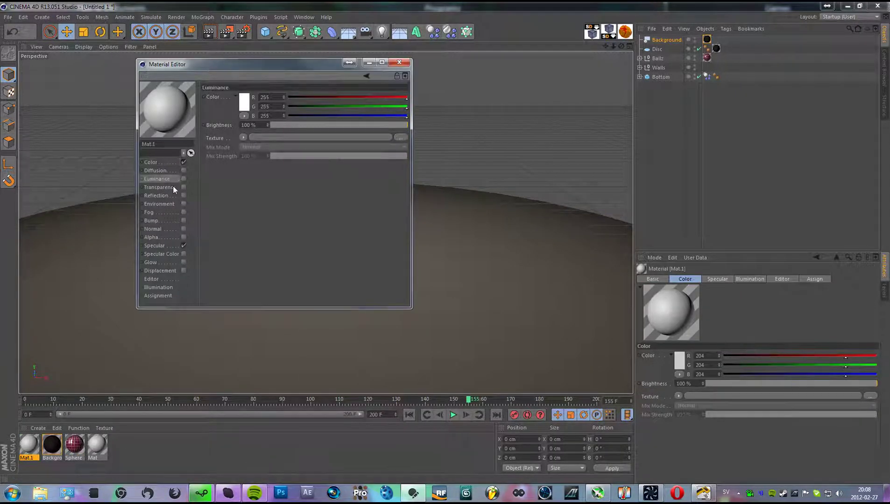
left_click(183, 187)
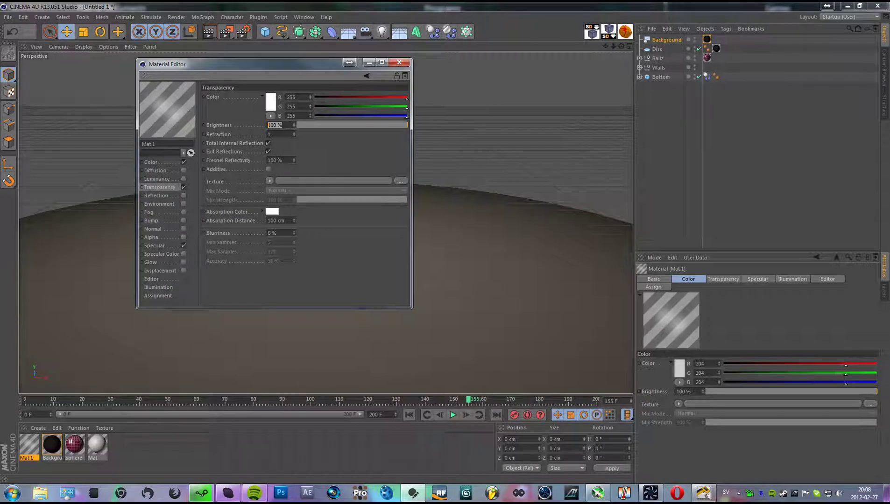
key("Tab")
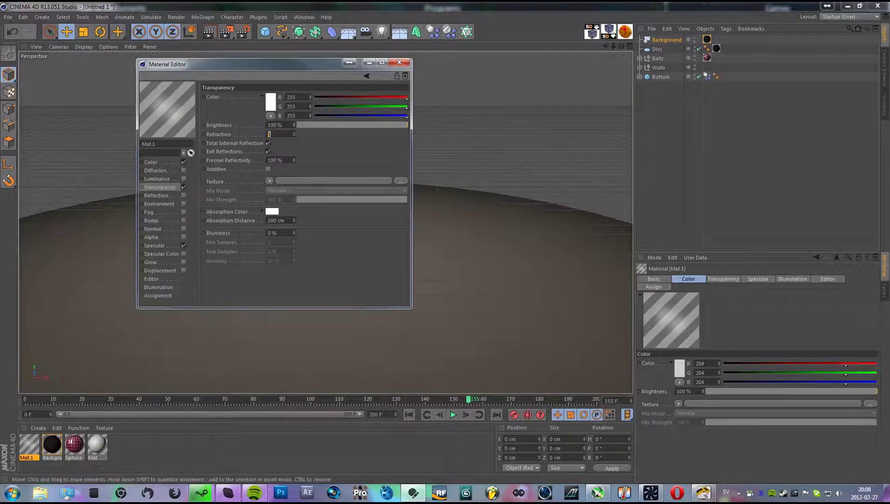
key("Return")
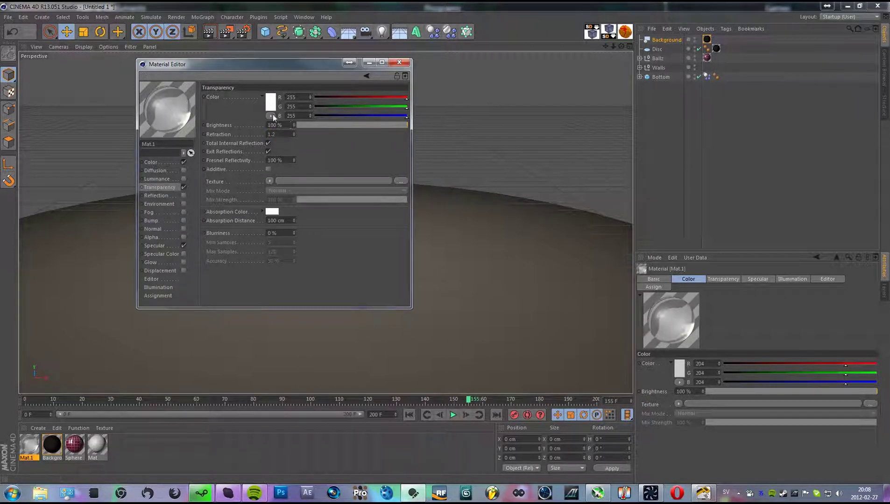
Set the new material's transparency brightness to 95% and enable its Reflection
left_click_drag(293, 125, 205, 125)
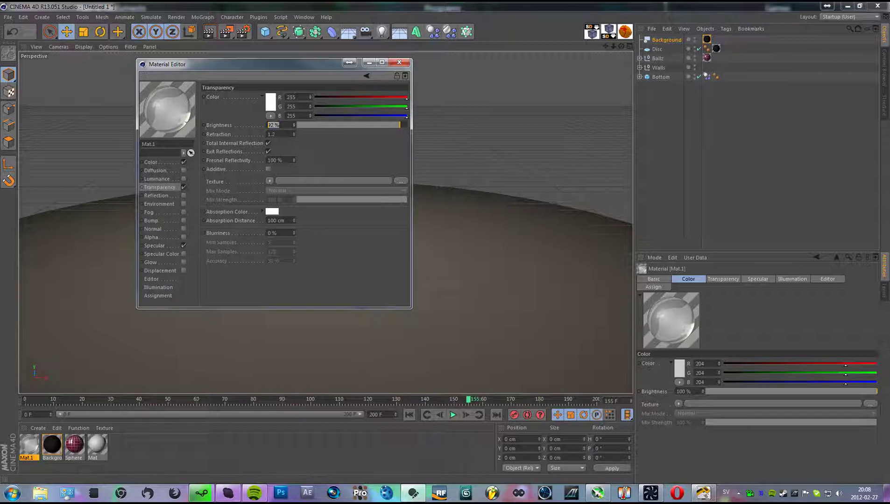
type("95")
key("Return")
left_click(184, 196)
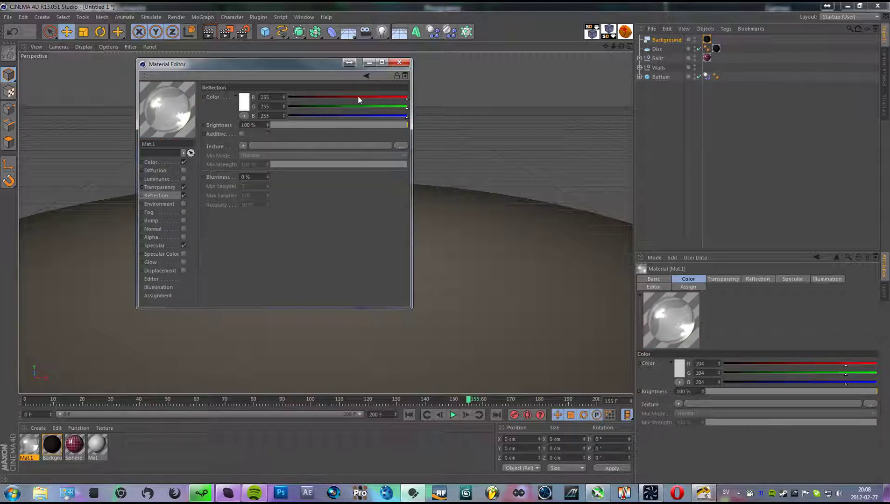
left_click(405, 63)
Apply the transparent Mat.1 material to each side wall of the box
left_click_drag(312, 179, 322, 179)
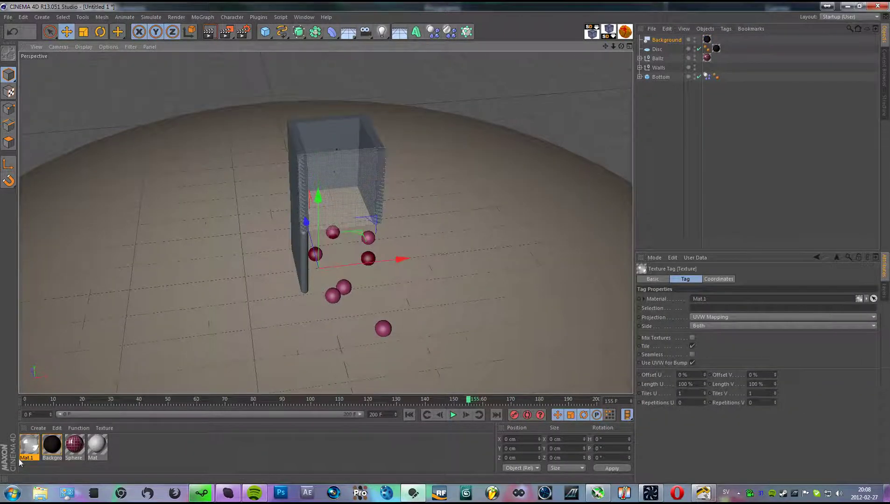
left_click_drag(20, 461, 296, 147)
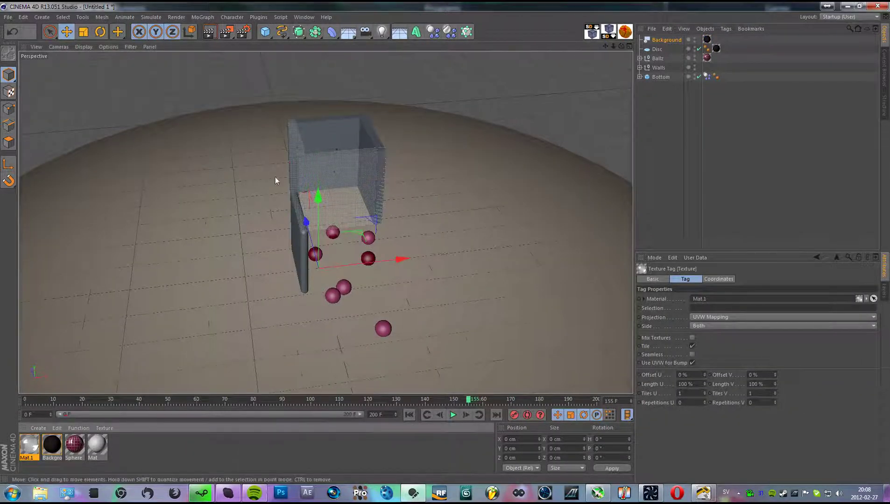
left_click_drag(324, 189, 324, 188)
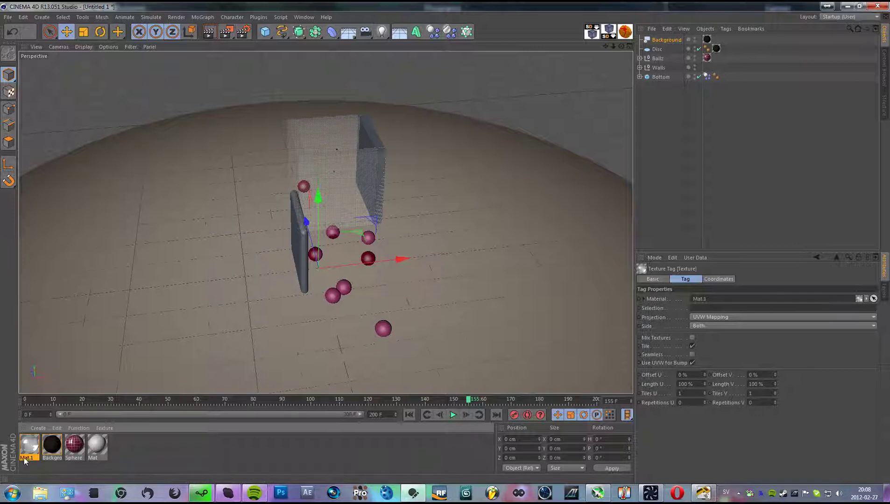
left_click_drag(352, 162, 315, 164)
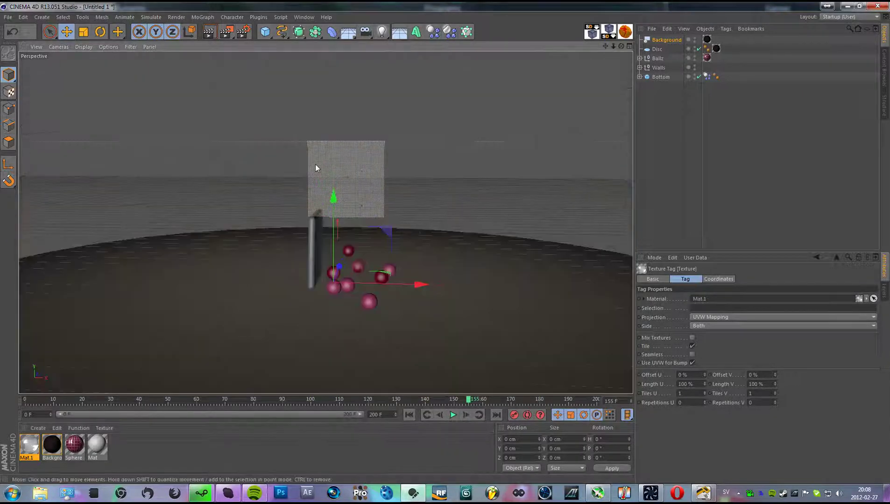
Render the view to check the glass walls, and render it again at frame 66
left_click(208, 32)
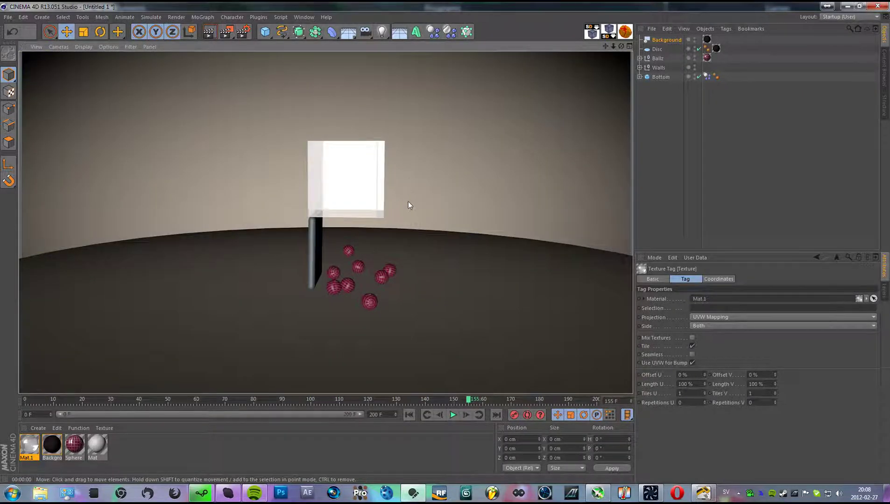
left_click(427, 415)
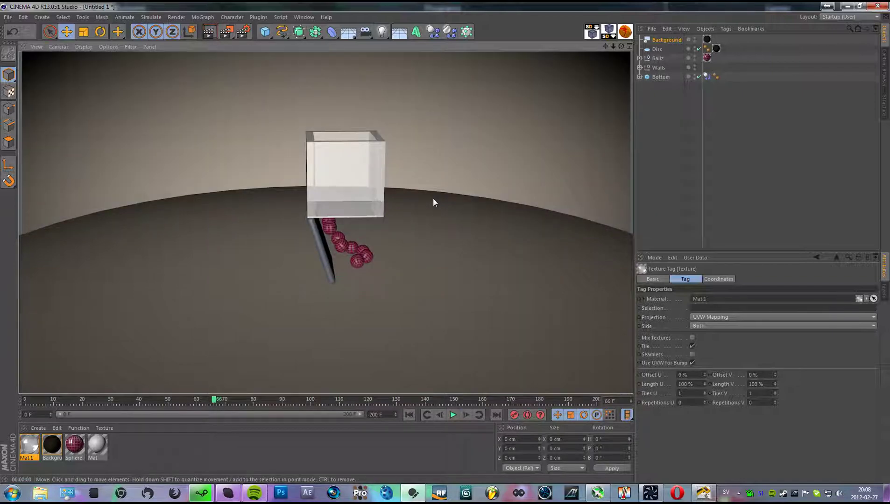
mouse_move(465, 197)
left_mouse_down("alt")
mouse_move(473, 267)
mouse_move(445, 198)
mouse_move(470, 207)
mouse_move(462, 207)
left_mouse_up("alt")
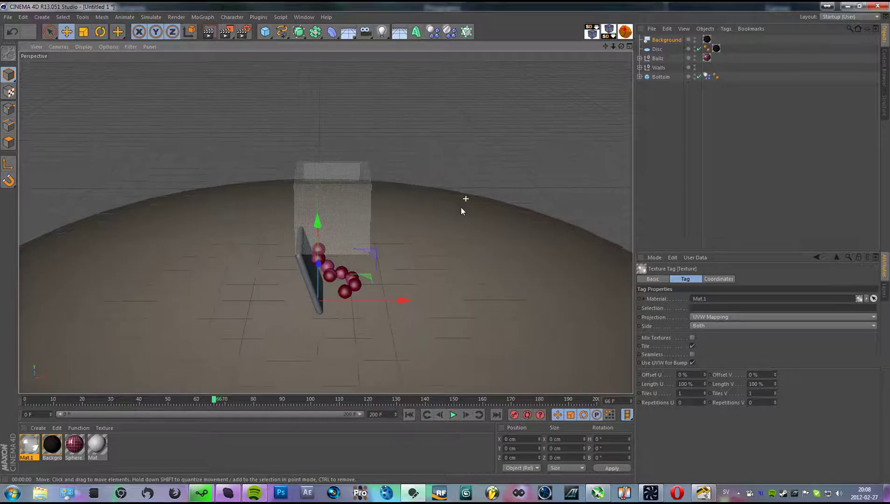
left_click(52, 446)
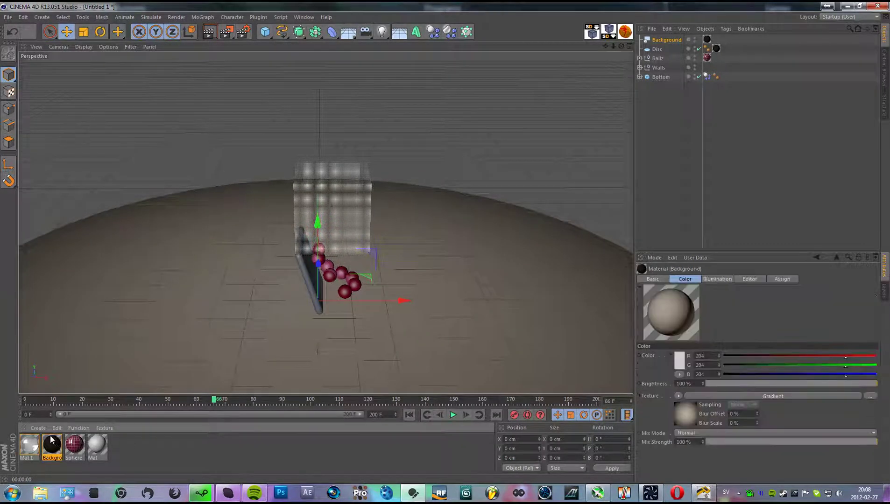
right_click(52, 442)
left_click(64, 371)
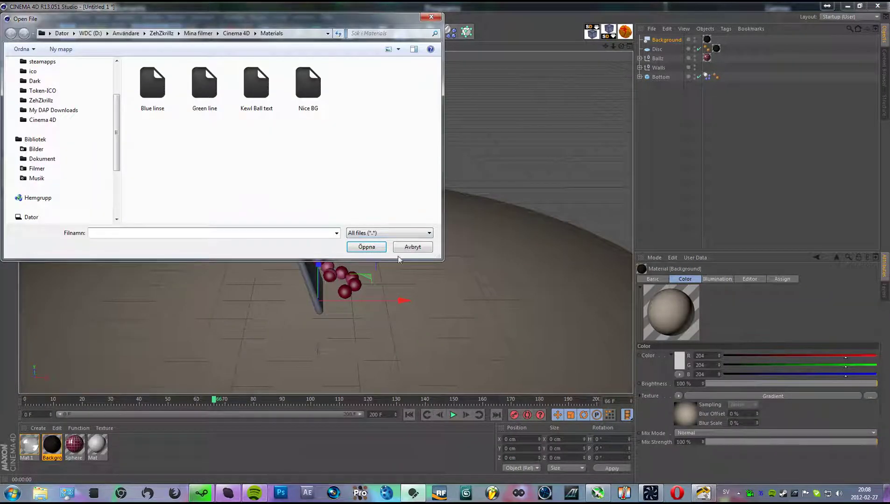
left_click(419, 250)
Set the disc's outer radius to 1500 cm, rendering the view before and after the change to compare
left_click_drag(413, 309, 420, 259, "alt")
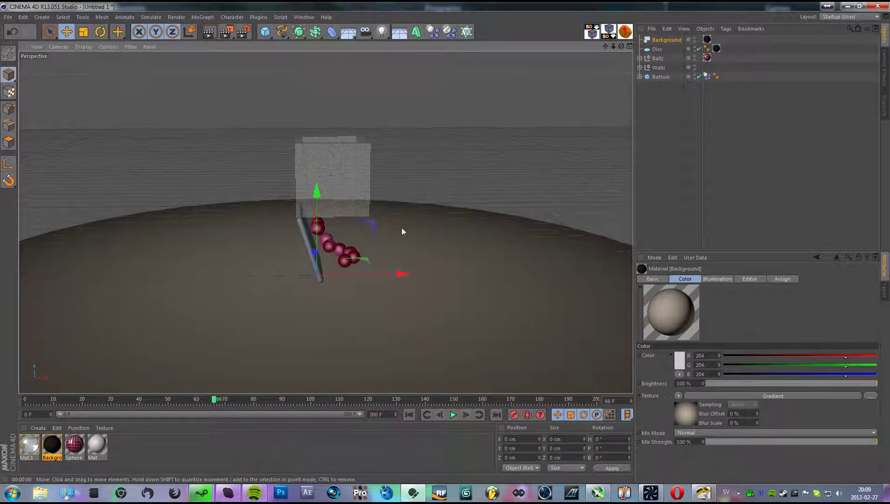
left_click(208, 32)
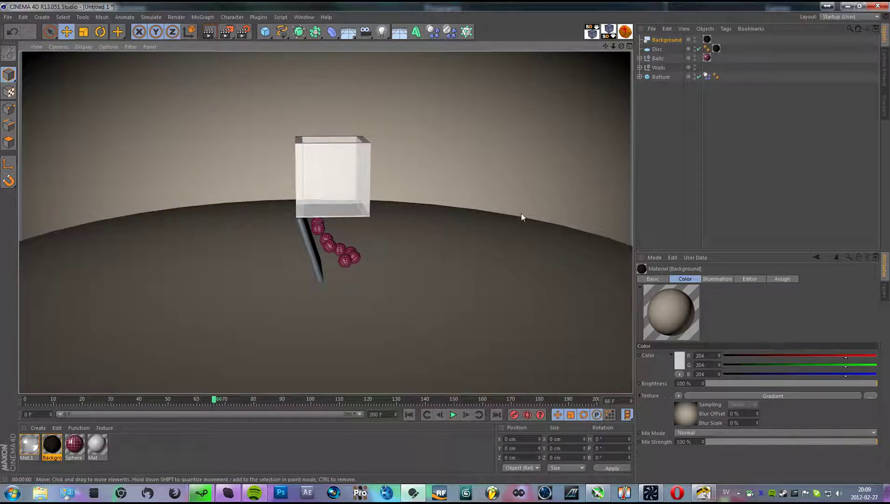
left_click(466, 249)
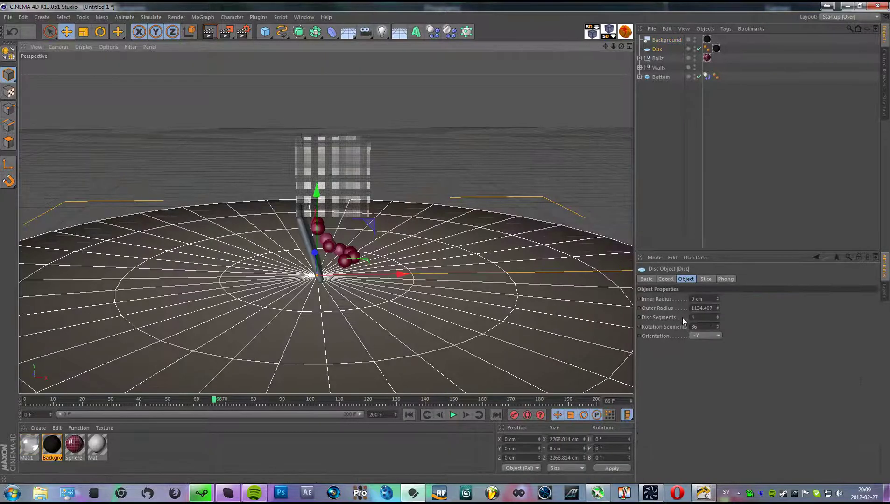
type("1500")
key("Return")
left_click(216, 36)
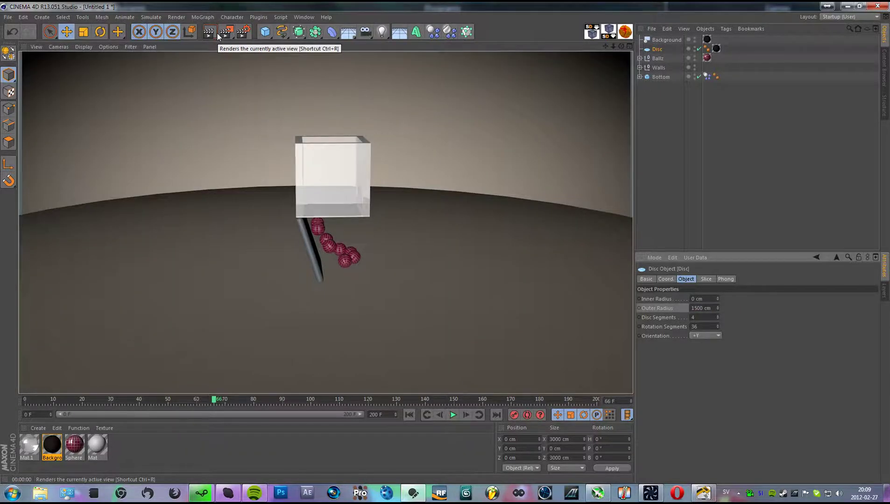
Delete the disc that serves as the ground beneath the box
left_click_drag(245, 72, 227, 92, "alt")
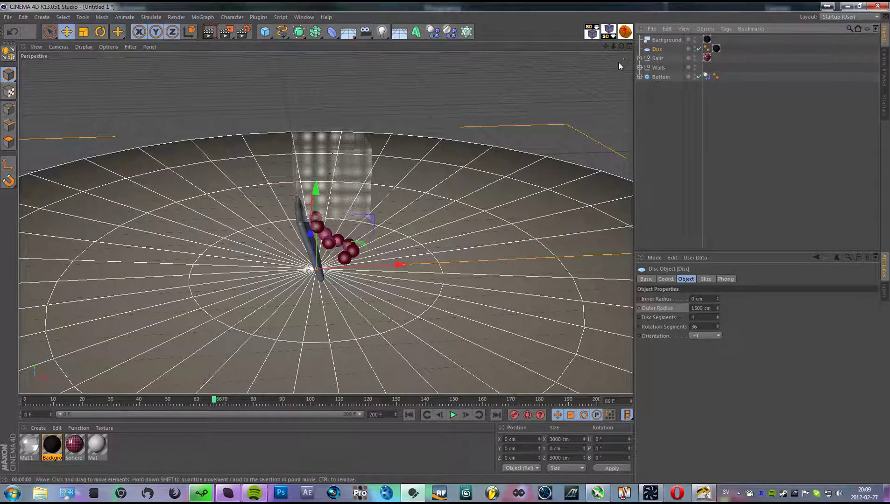
key("Delete")
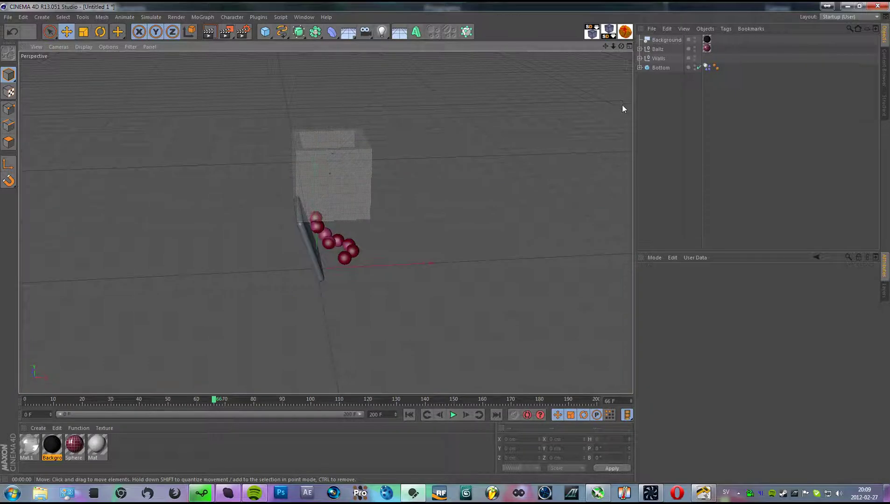
Undo the deletion of the disc and remove the Background material from it
key("ctrl+z")
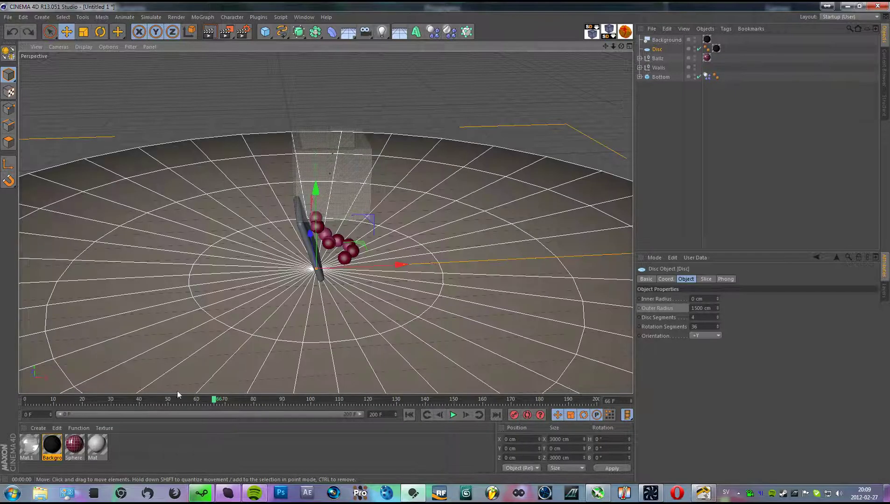
left_click(717, 49)
key("Delete")
Create a new material and set its color to a cream tone of RGB 255, 233, 206
double_click(140, 447)
double_click(29, 446)
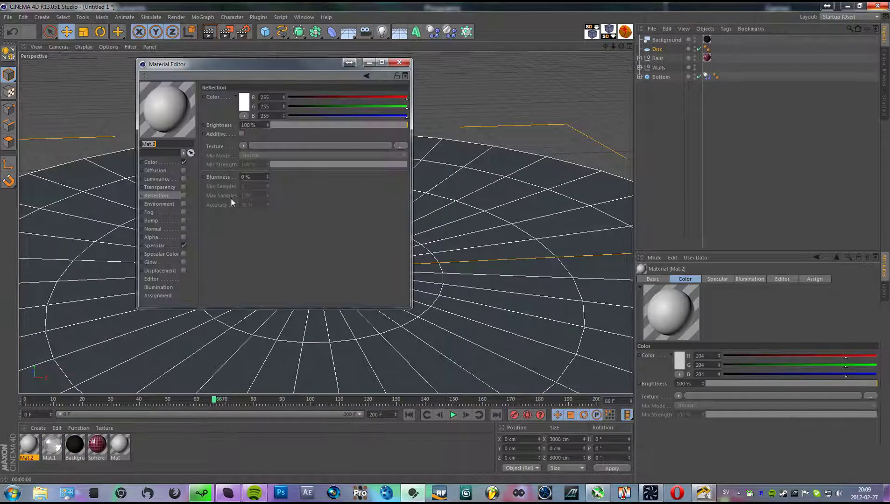
left_click_drag(310, 99, 372, 98)
left_click(243, 102)
left_click(232, 72)
left_click_drag(196, 80, 205, 76)
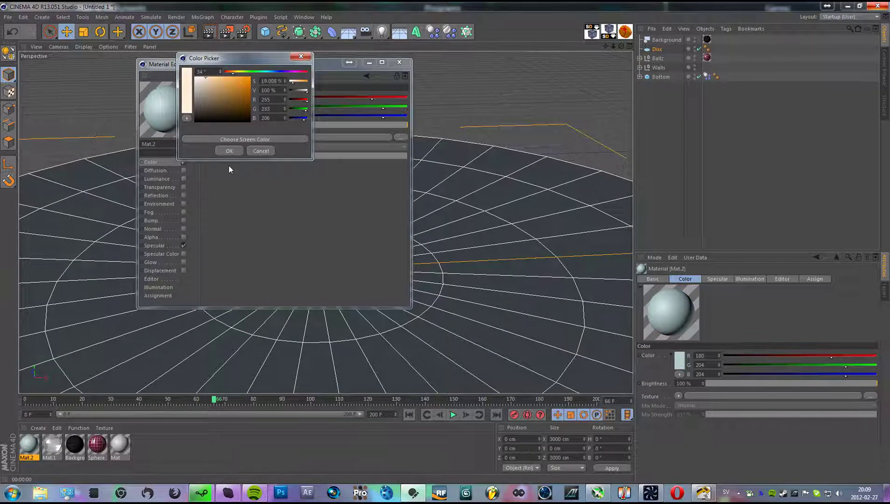
left_click(233, 150)
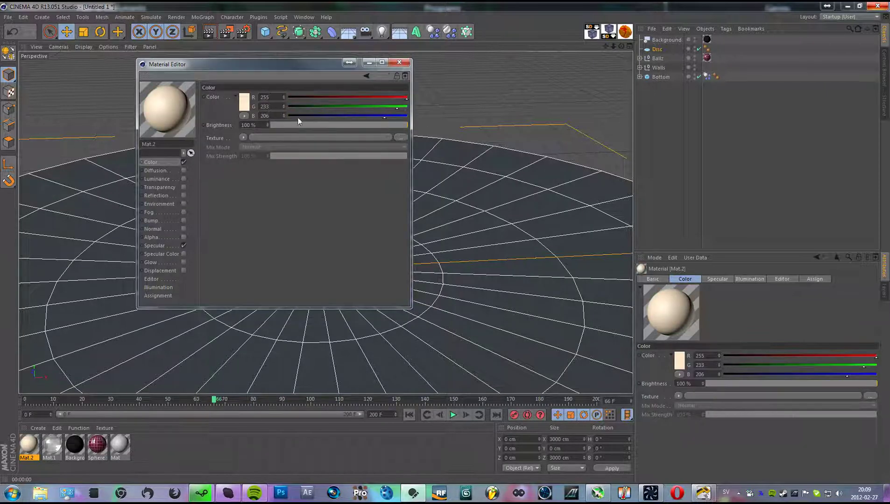
left_click(399, 63)
Apply the cream Mat.2 material to the disc and render the view to check the ground
left_click_drag(176, 222, 176, 223)
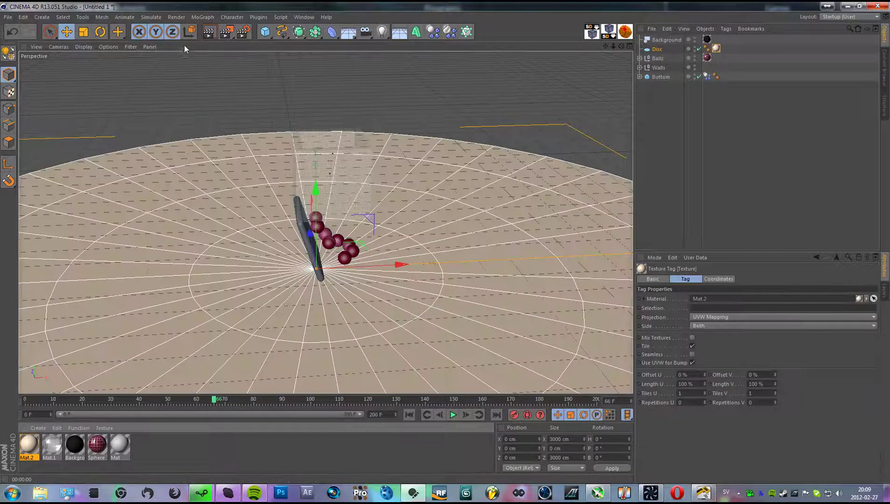
left_click(209, 32)
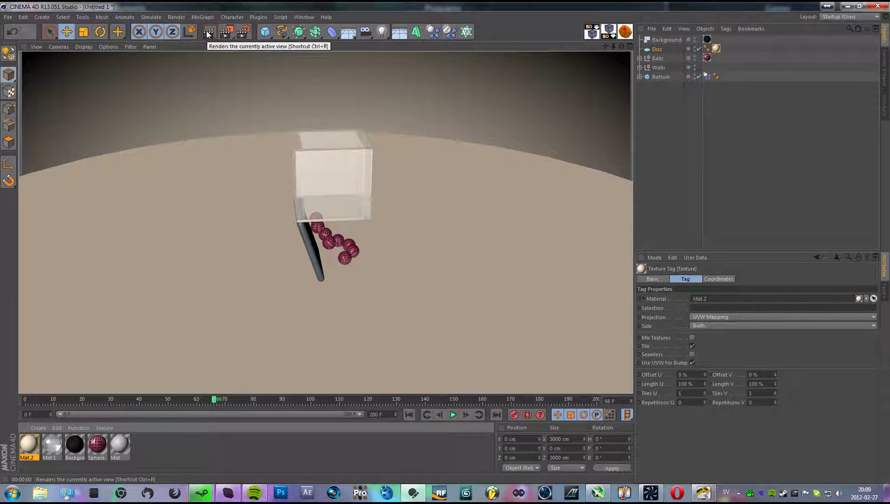
mouse_move(459, 258)
left_mouse_down("alt")
mouse_move(451, 200)
mouse_move(447, 247)
left_mouse_up("alt")
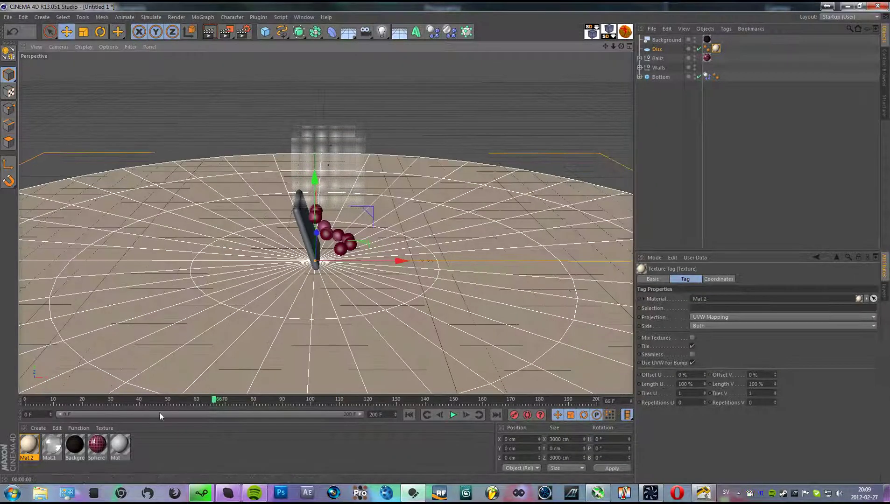
Delete the material tags from both the disc and the Background object
key("Delete")
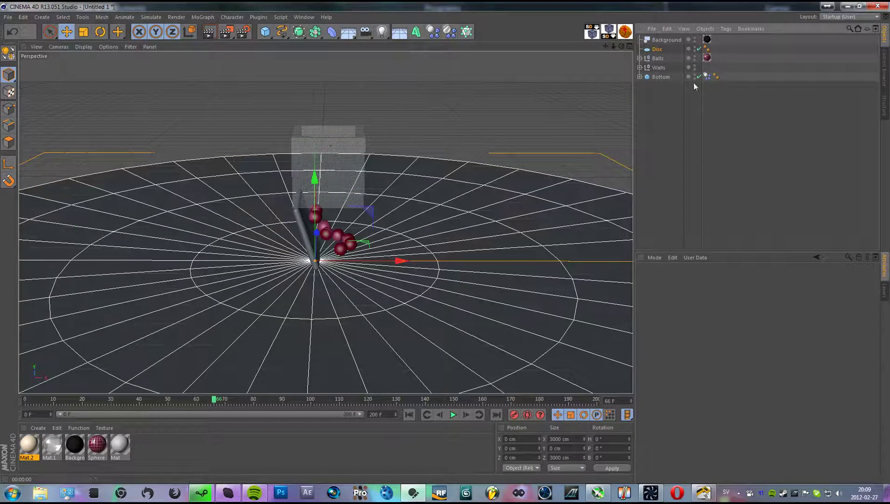
left_click(707, 40)
key("Delete")
Apply the Background material to the disc and render the view
left_click_drag(314, 305, 316, 305, "alt")
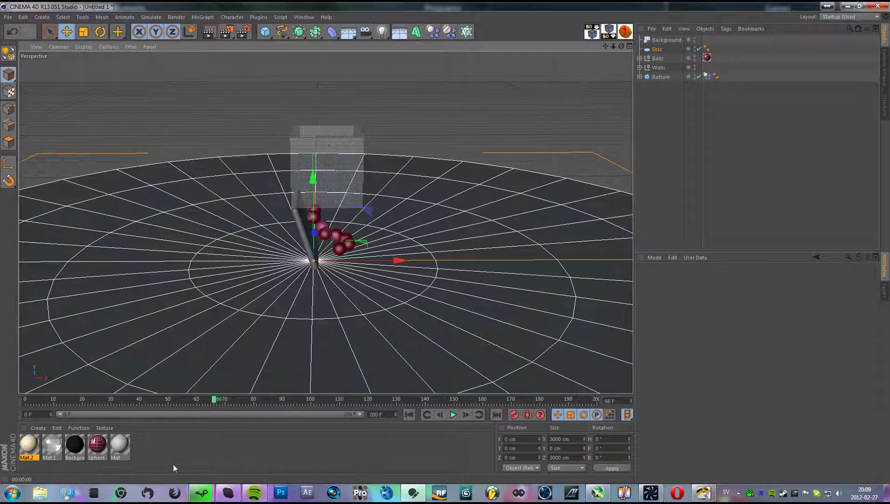
left_click_drag(75, 445, 146, 271)
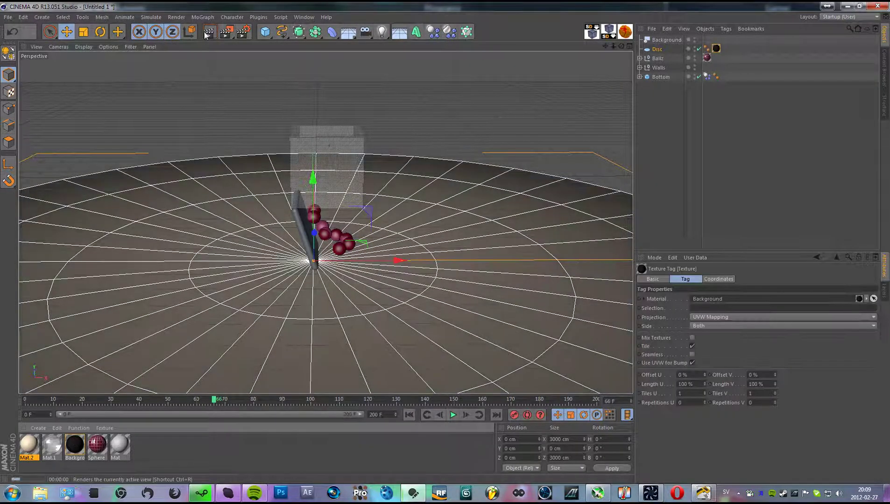
left_click(207, 32)
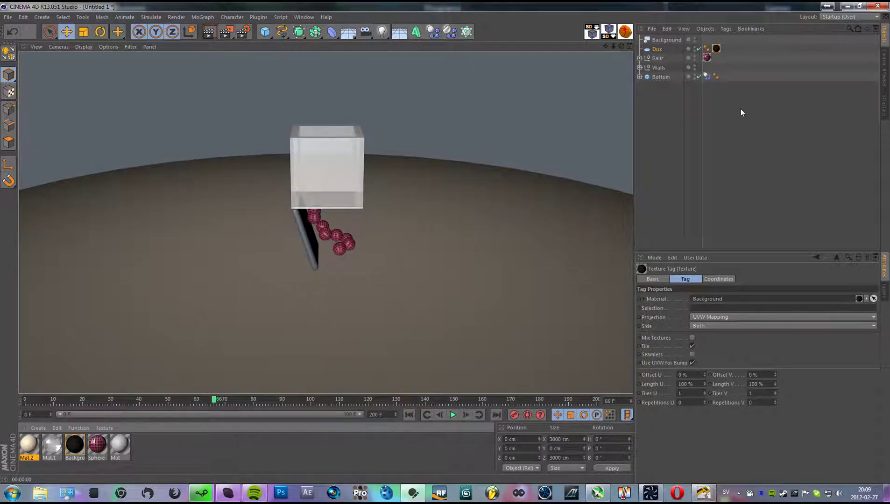
left_click(755, 146)
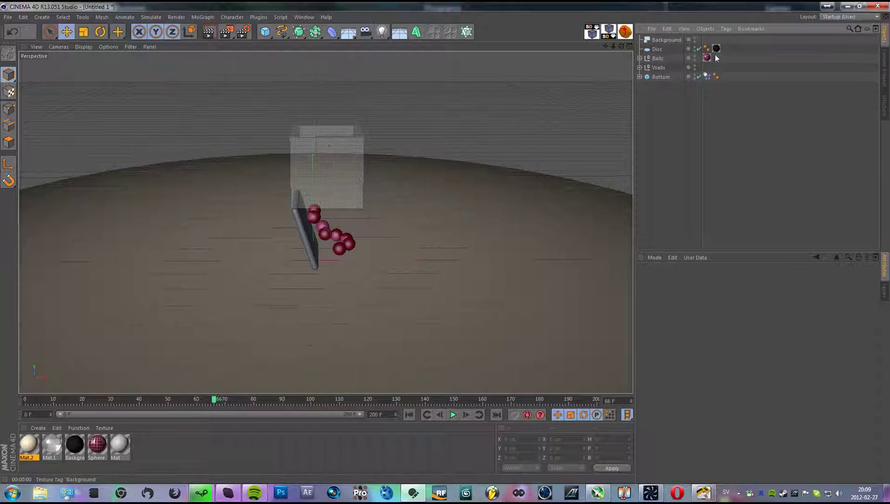
Assign the Background material to the Background object as well and render the view
left_click_drag(717, 41, 707, 40)
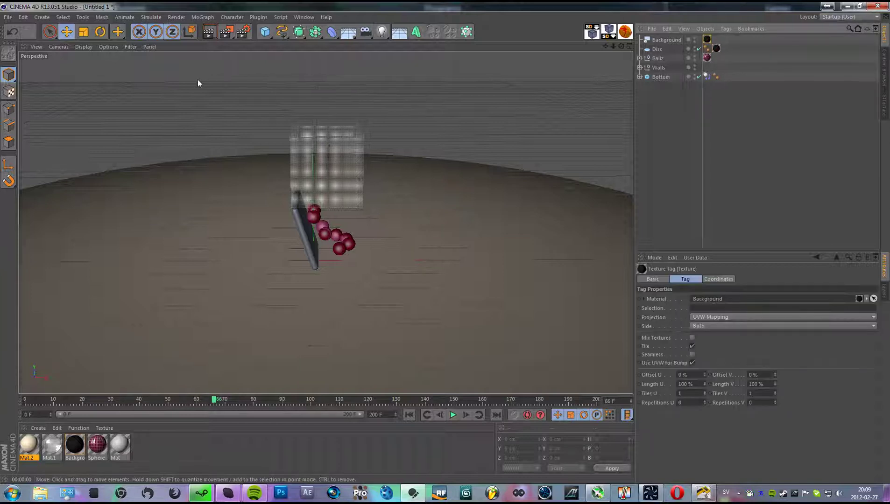
left_click(209, 31)
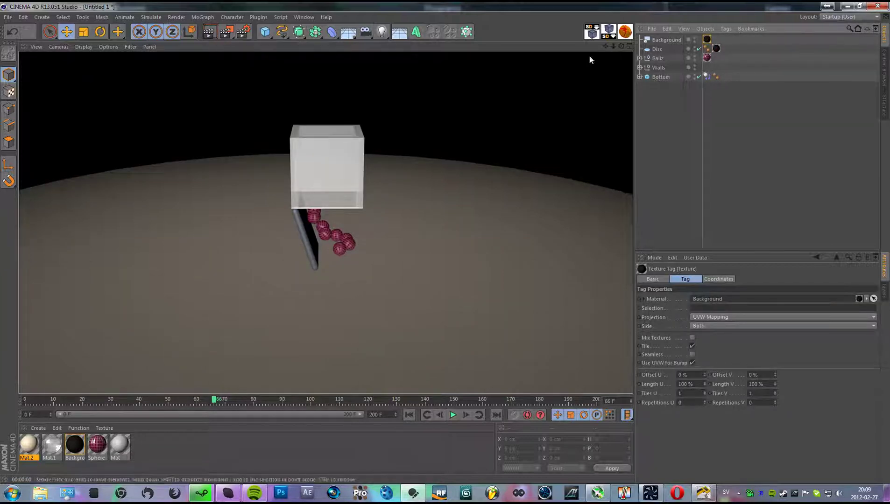
left_click(743, 163)
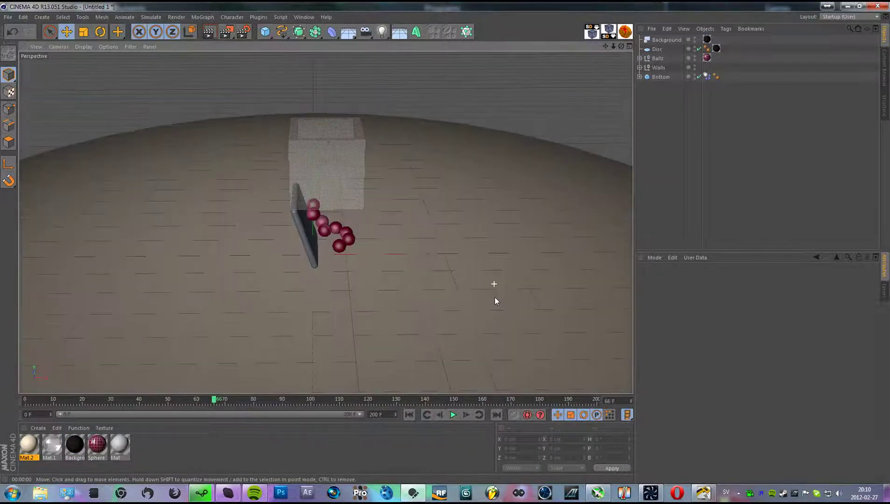
Render a close-up of the falling balls and the open bottom to check them, then return to a view of the whole box
mouse_move(336, 247)
left_mouse_down("alt")
mouse_move(359, 235)
mouse_move(348, 260)
left_mouse_up("alt")
right_click_drag(347, 257, 499, 248, "alt")
left_click_drag(327, 210, 301, 195, "alt")
left_click(207, 35)
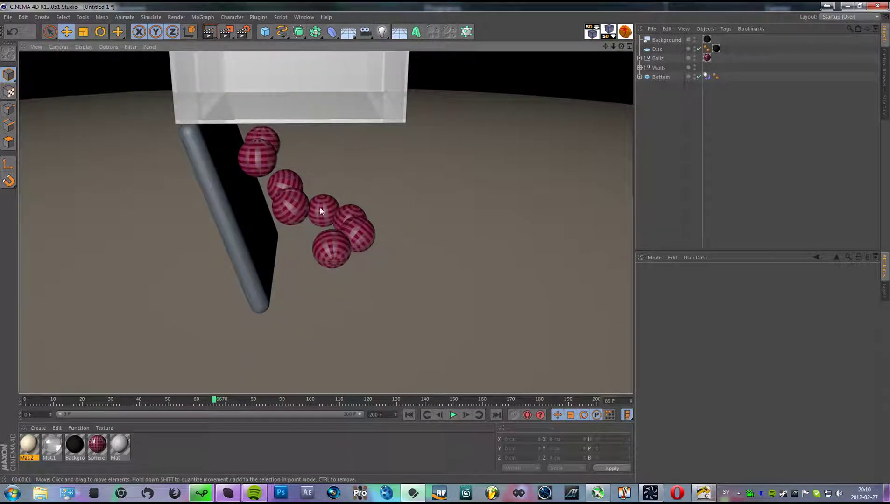
mouse_move(239, 205)
left_mouse_down("alt")
mouse_move(194, 268)
mouse_move(257, 234)
left_mouse_up("alt")
right_click_drag(351, 242, 200, 236, "alt")
left_click_drag(199, 236, 334, 219, "alt")
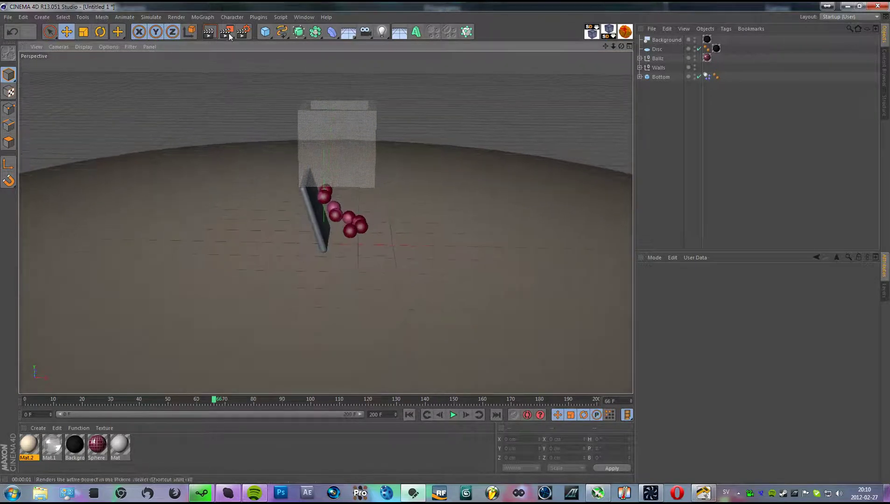
Set the anti-aliasing to Best in the render settings, with a max level of 2x2
left_click(243, 31)
left_click(108, 190)
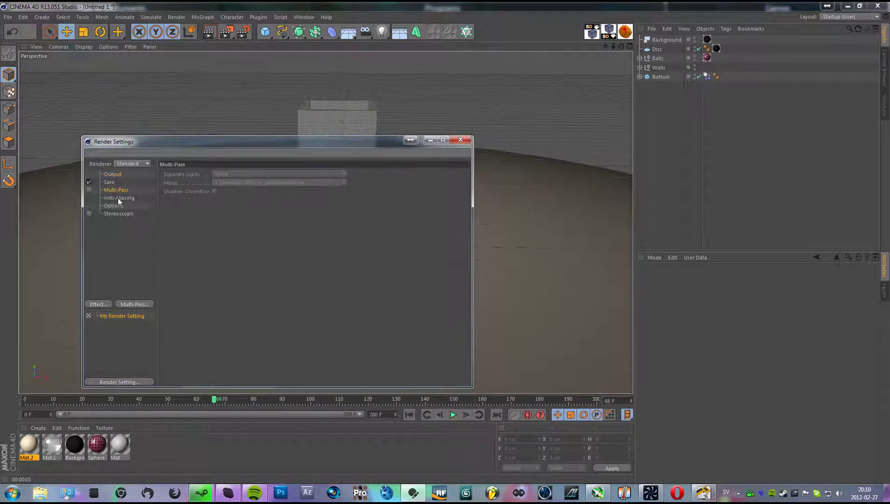
left_click(118, 198)
left_click(242, 174)
left_click(243, 202)
left_click(242, 191)
left_click(245, 210)
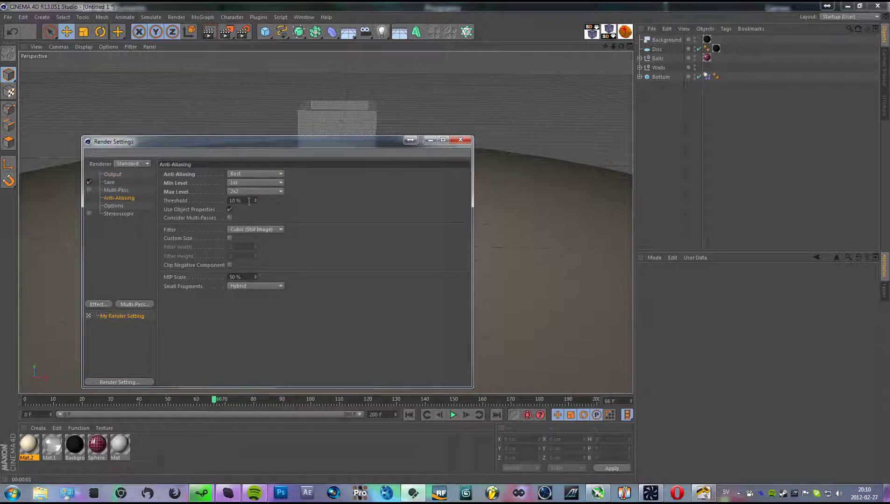
Set the format of the saved render to QuickTime Movie
left_click(110, 183)
left_click(268, 199)
left_click(269, 453)
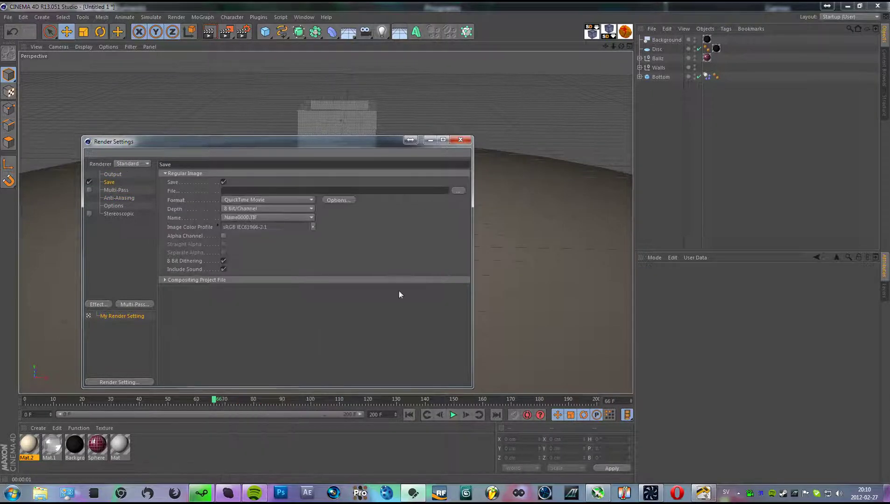
Set the render's output file to Tutorial in the Videos folder inside the Cinema 4D folder
left_click(457, 191)
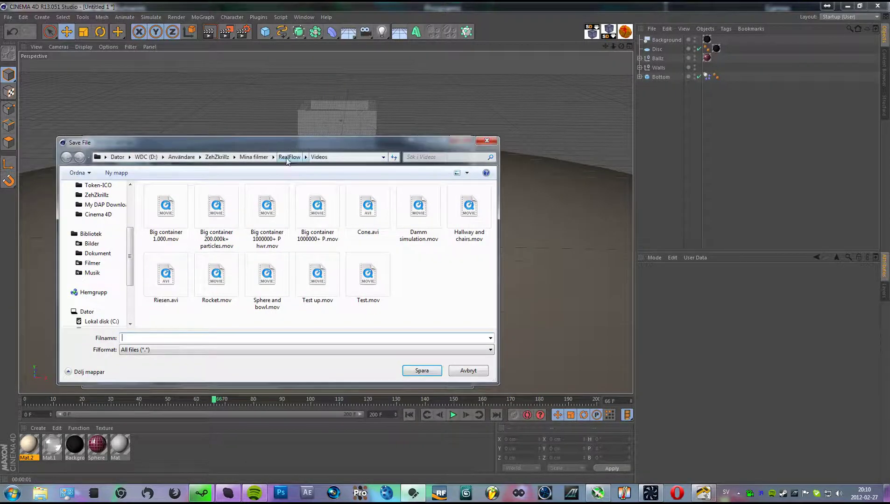
left_click(253, 157)
double_click(411, 208)
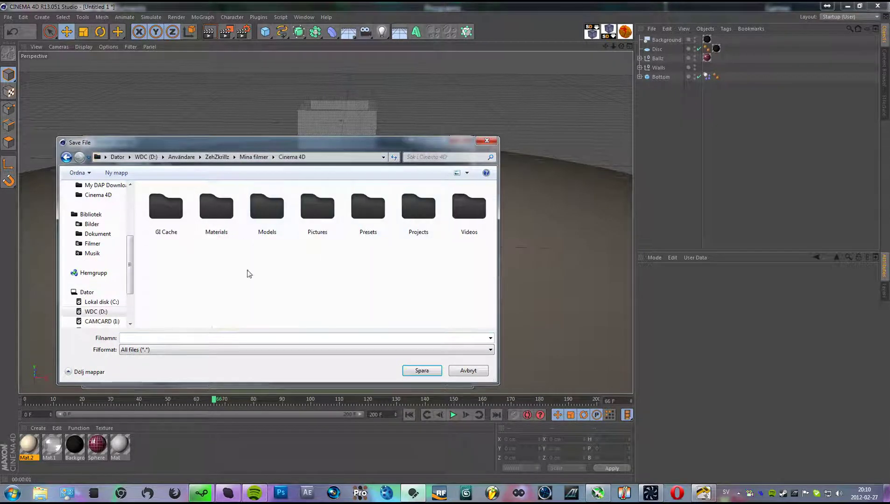
double_click(468, 208)
left_click(249, 337)
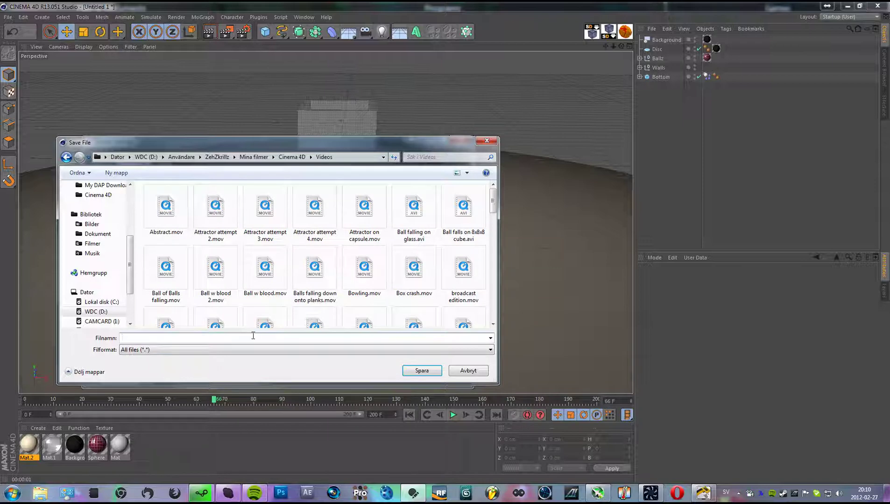
type("Tutorial")
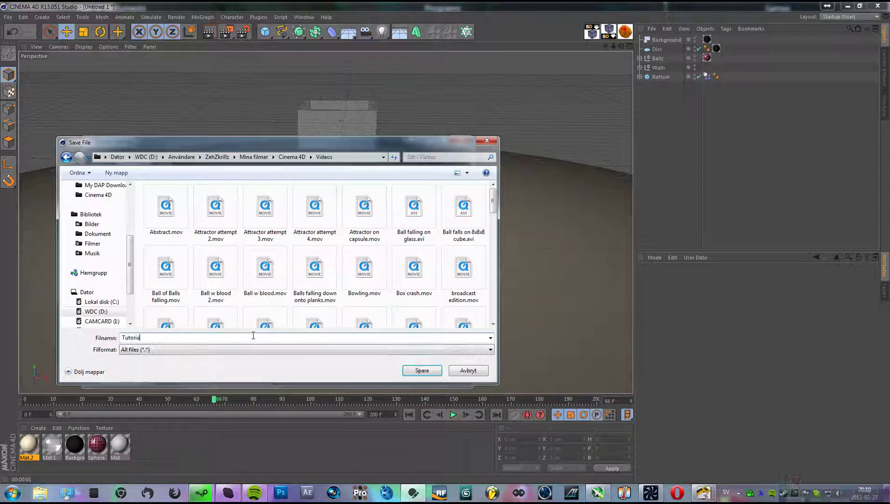
key("Return")
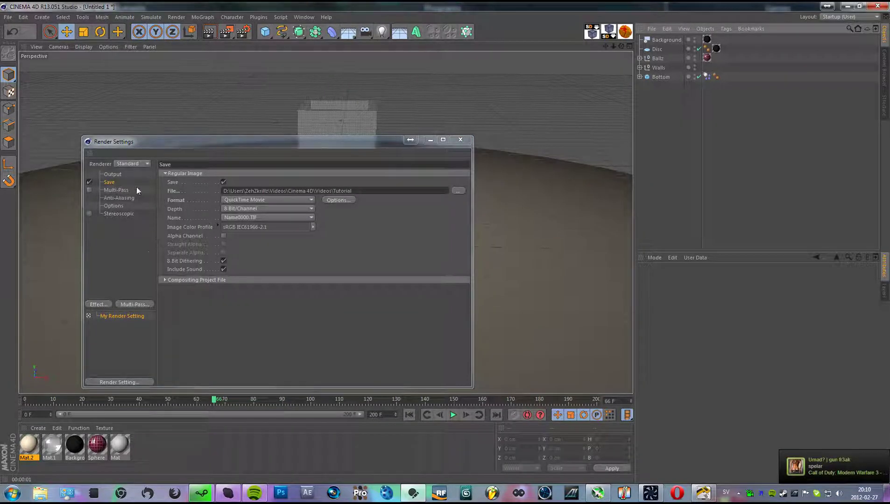
Set the output frame range to All Frames and close the render settings
left_click(113, 174)
left_click(259, 269)
left_click(250, 299)
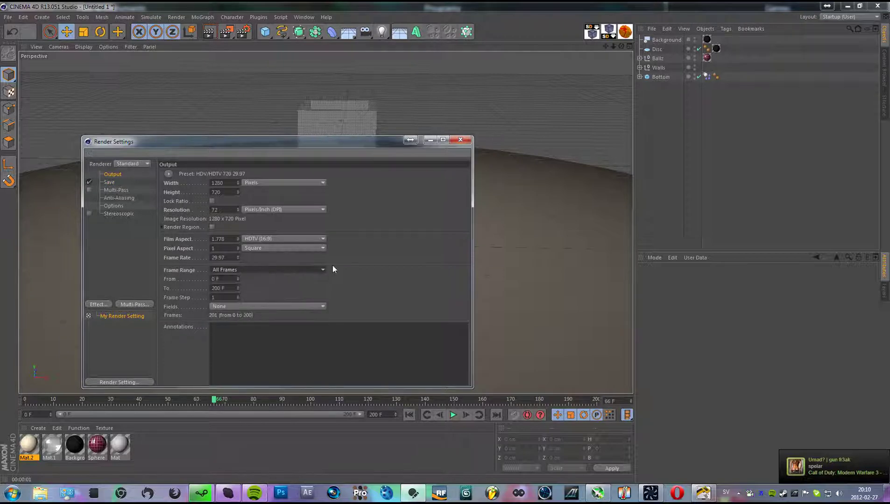
left_click(460, 139)
Return the animation to frame 0 and render it to the Picture Viewer
left_click_drag(371, 221, 374, 220, "alt")
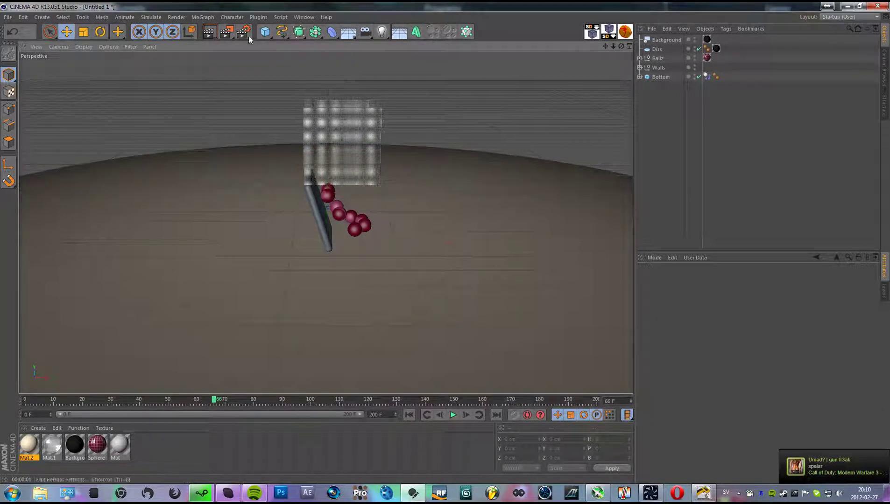
left_click(414, 420)
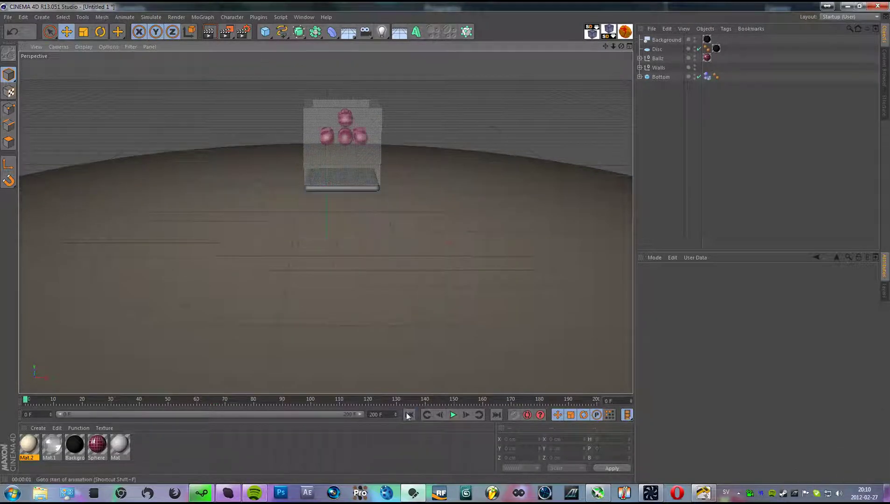
left_click(229, 32)
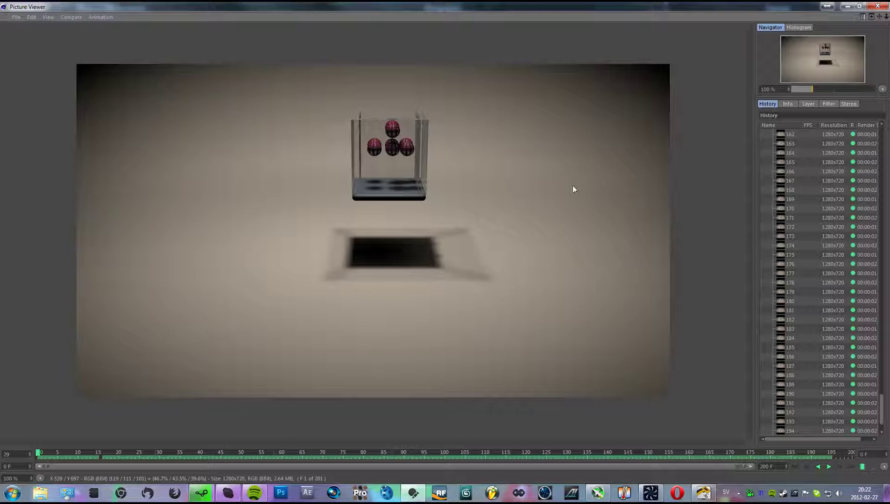
Play the rendered animation from the beginning in the Picture Viewer and pause it after the balls have dropped
left_click_drag(54, 456, 28, 459)
key("F8")
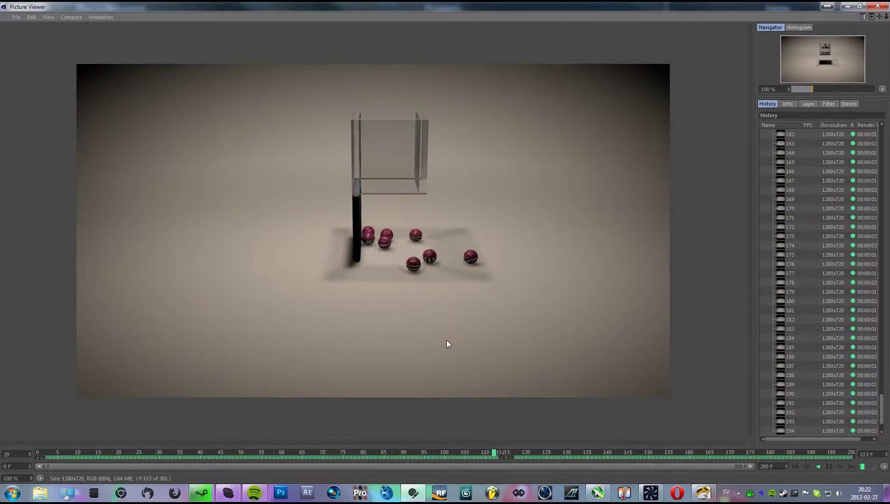
key("F8")
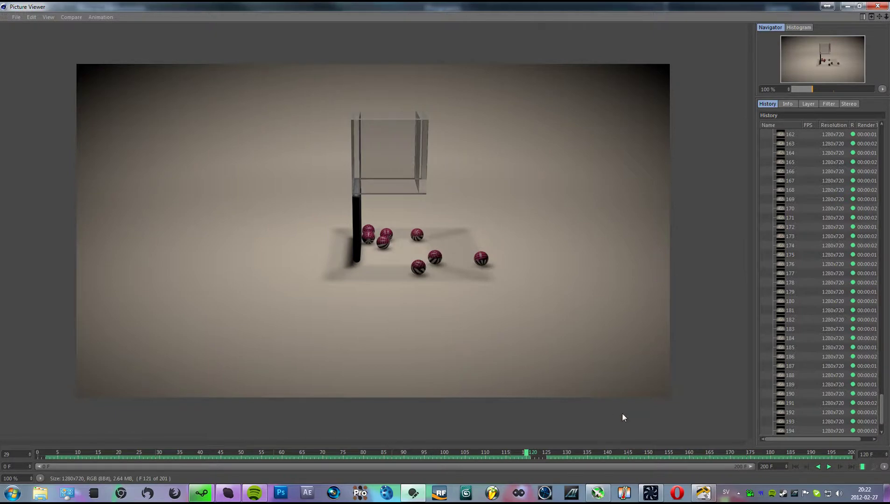